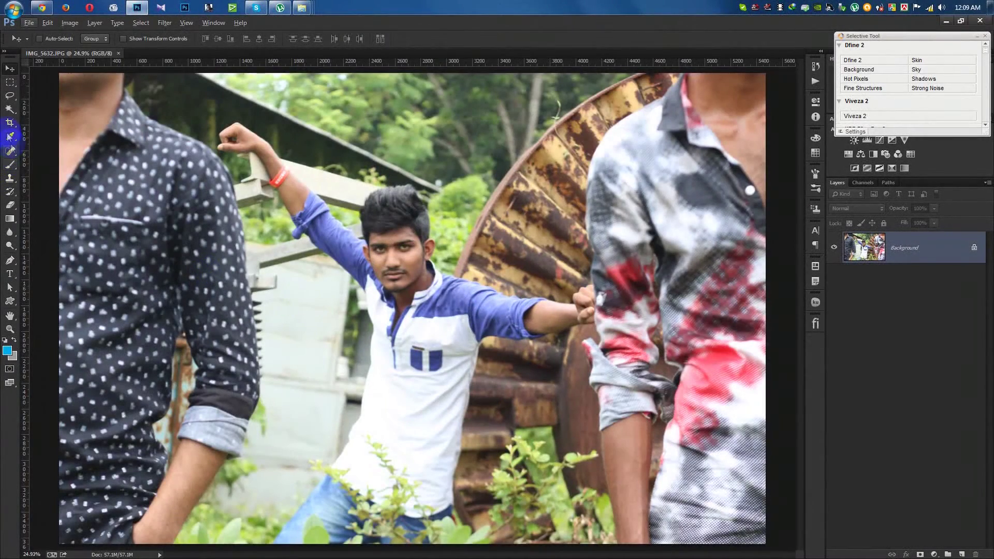
- Apply a Levels adjustment moving the input endpoints to about 25 and 233
left_click(10, 151)
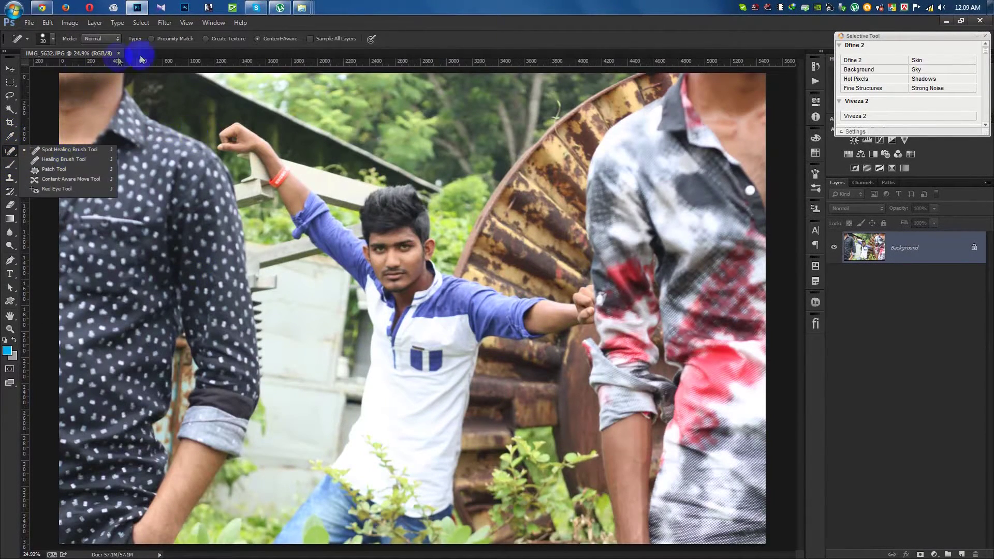
left_click(59, 150)
left_click(62, 23)
mouse_move(84, 50)
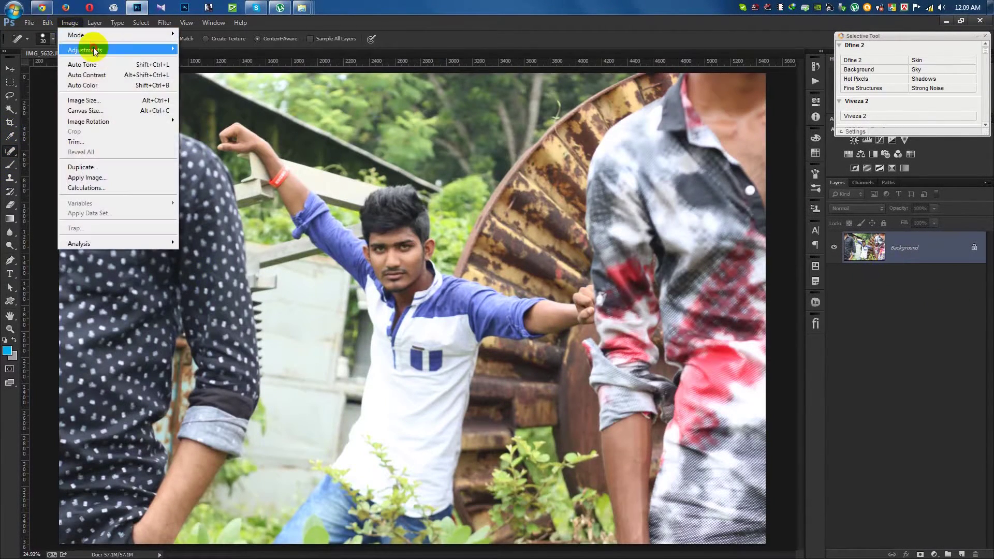
left_click(237, 54)
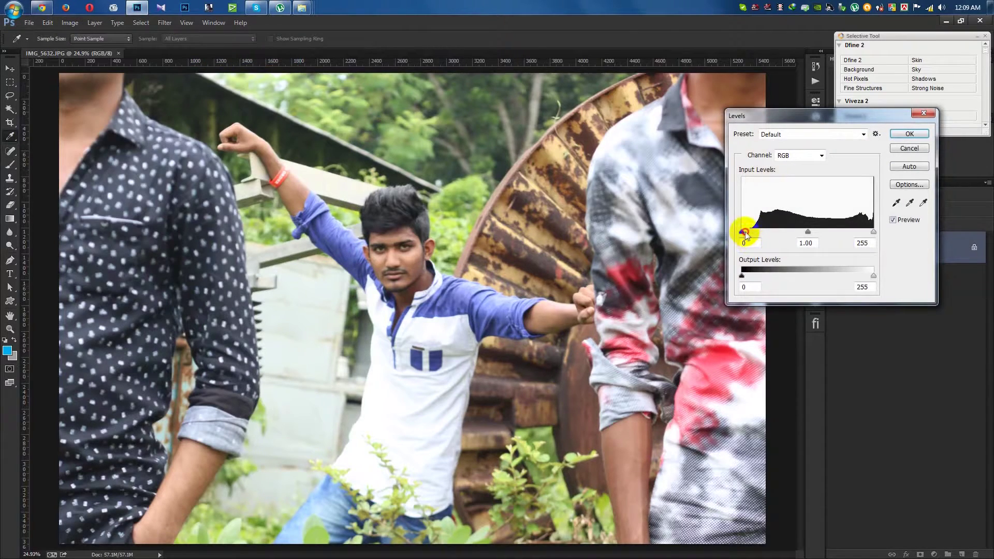
left_click_drag(744, 232, 754, 233)
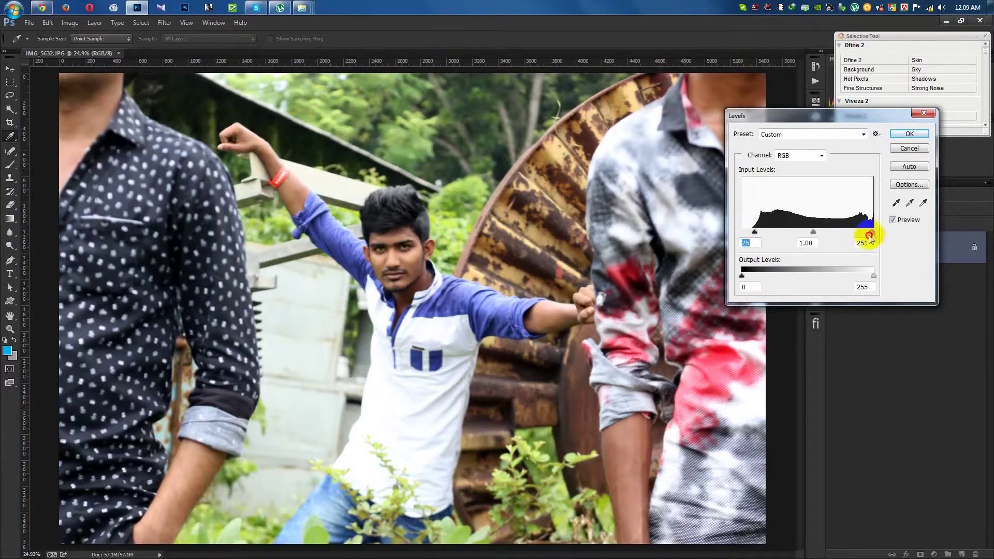
left_click_drag(870, 236, 861, 238)
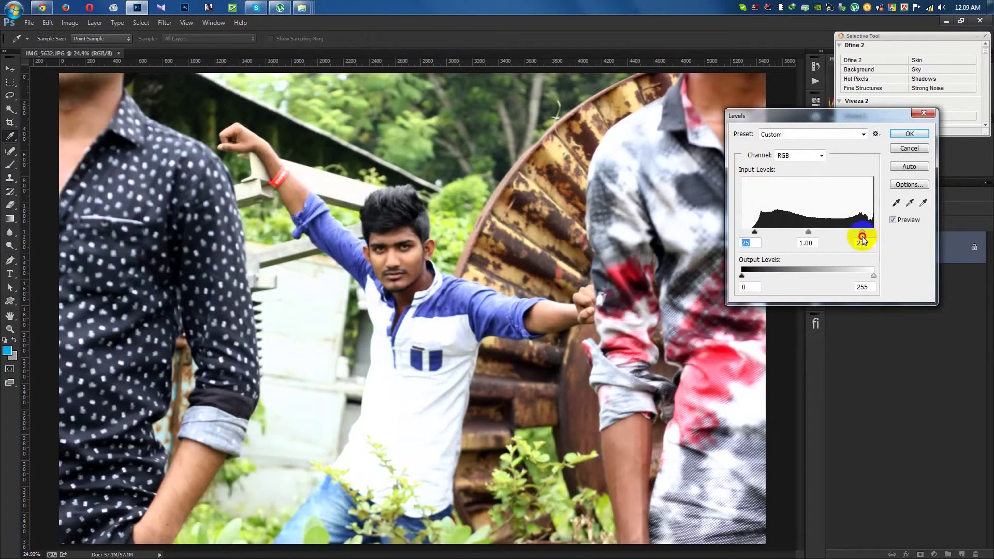
left_click(909, 134)
key("j")
left_click(9, 68)
left_click(70, 23)
- Apply Auto Tone, then spot-heal blemishes on the right cheek and beside the mustache
left_click(93, 66)
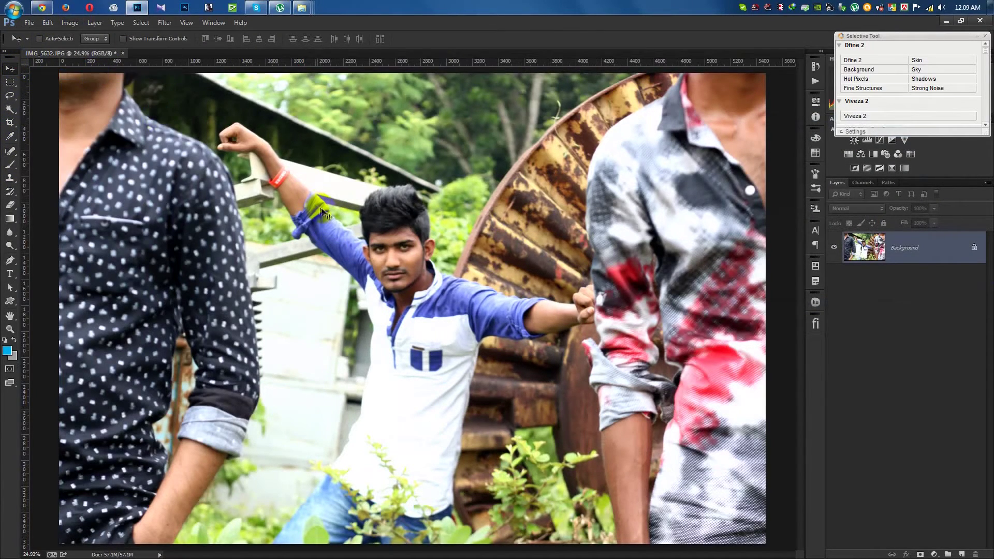
scroll(401, 261, "up", 5)
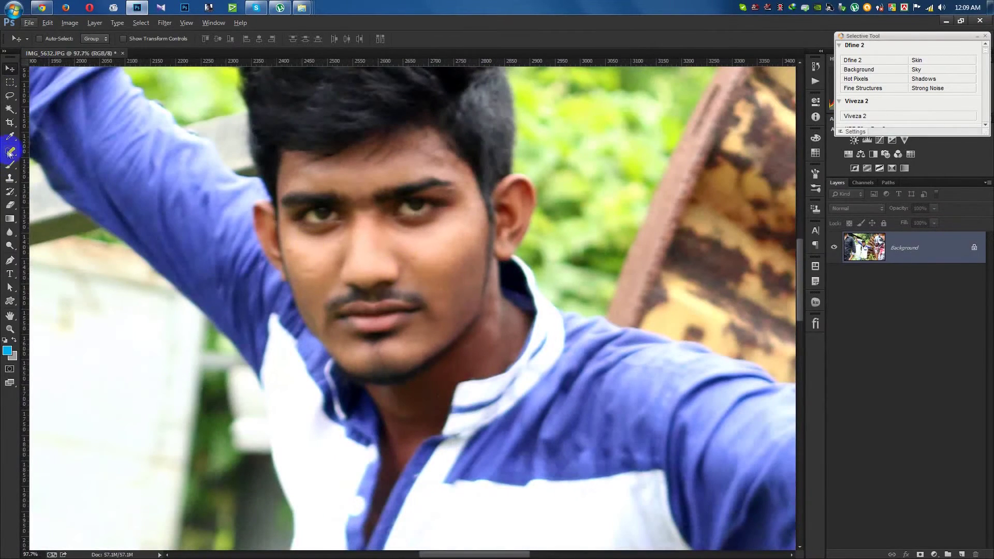
left_click(11, 153)
left_click_drag(414, 259, 453, 295)
left_click_drag(348, 305, 325, 304)
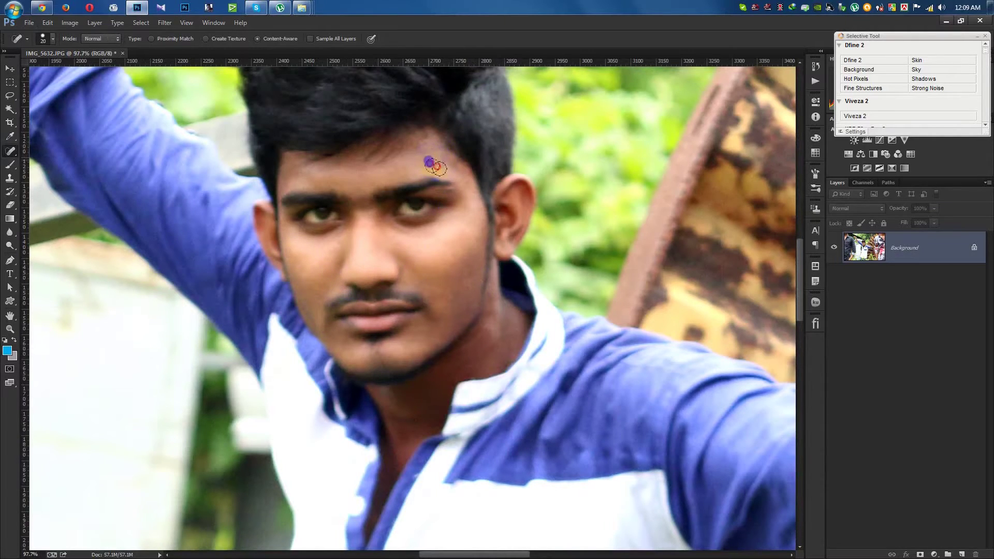
key("ctrl+0")
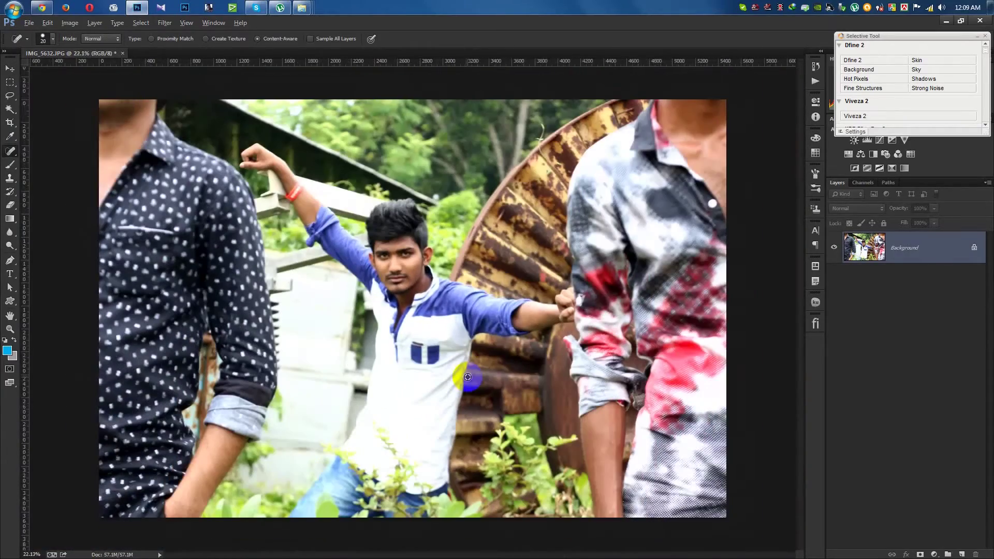
left_click(9, 69)
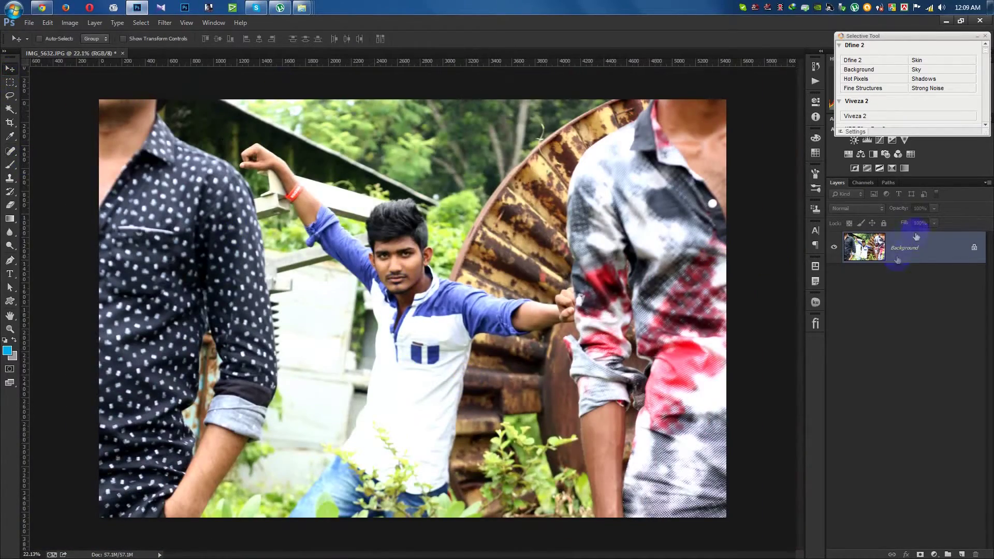
- Duplicate the Background layer as a Background copy layer
right_click(940, 248)
left_click(917, 270)
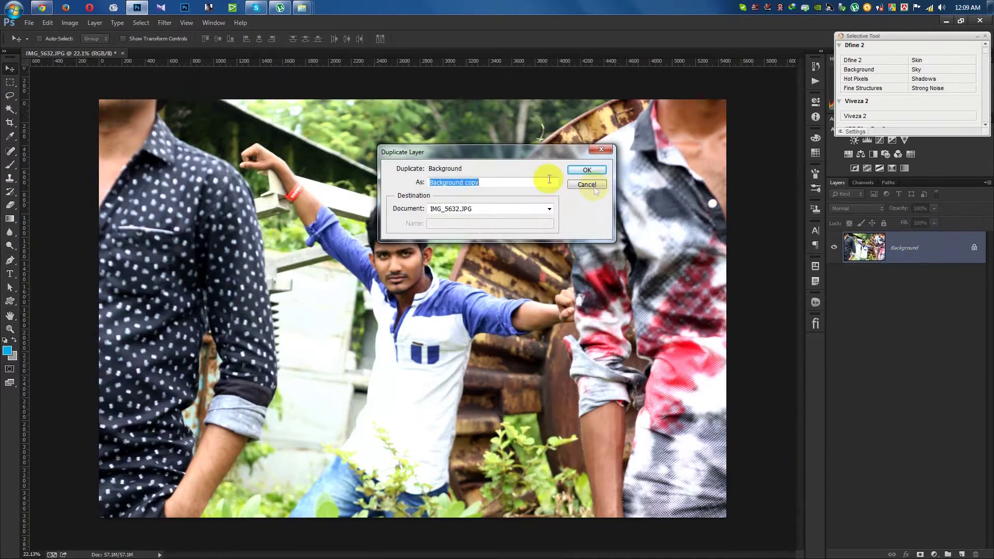
left_click(584, 171)
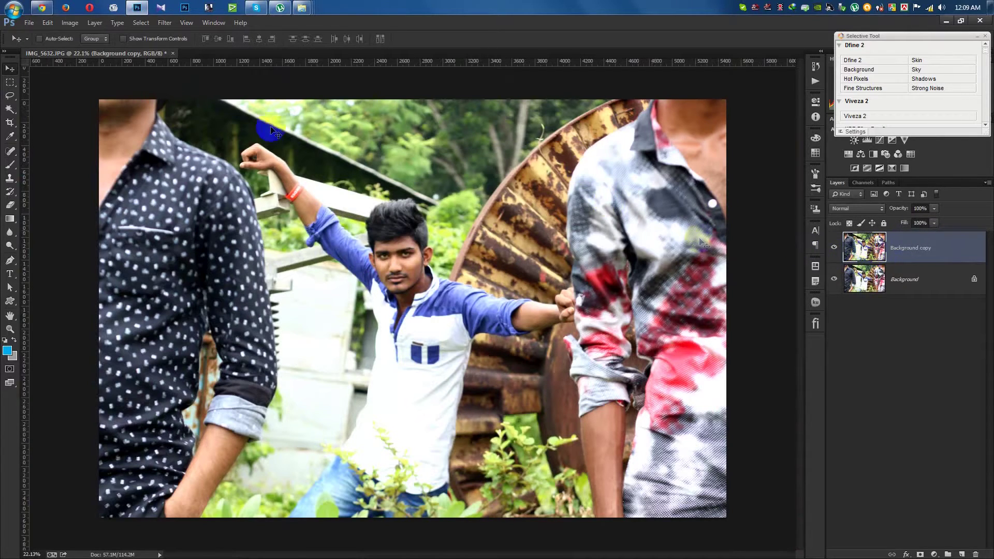
- Convert the Background copy to Black & White, then hide it to compare
left_click(69, 23)
mouse_move(84, 49)
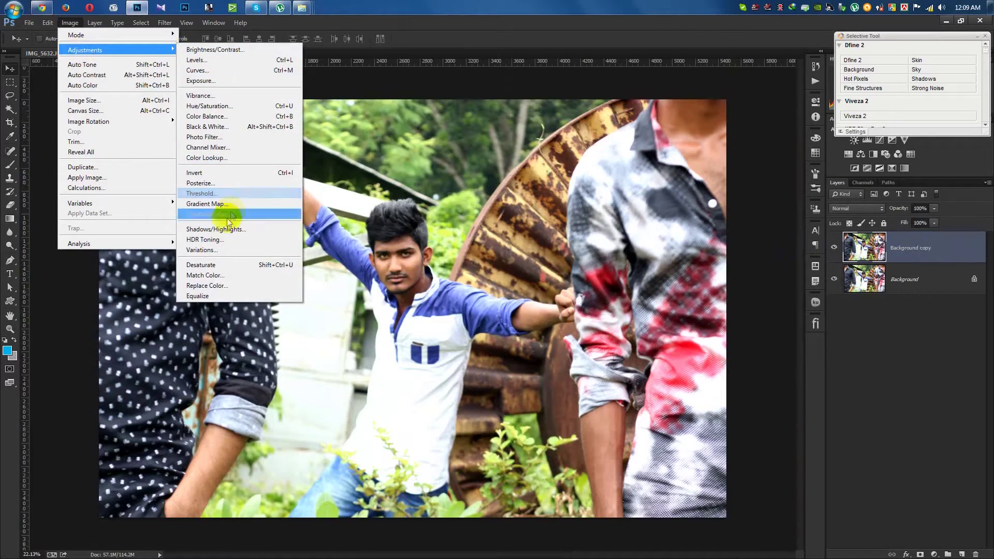
left_click(206, 127)
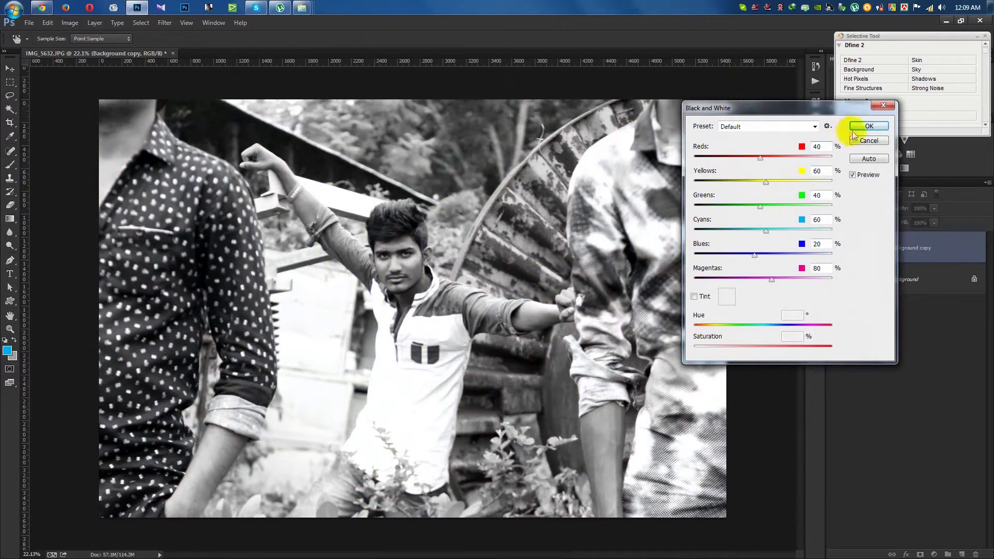
left_click(855, 130)
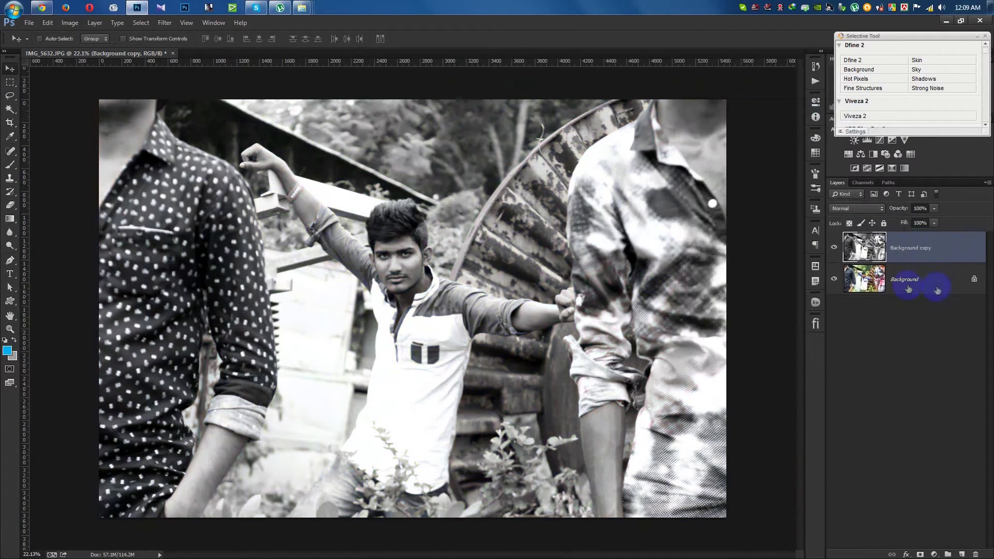
left_click(833, 247)
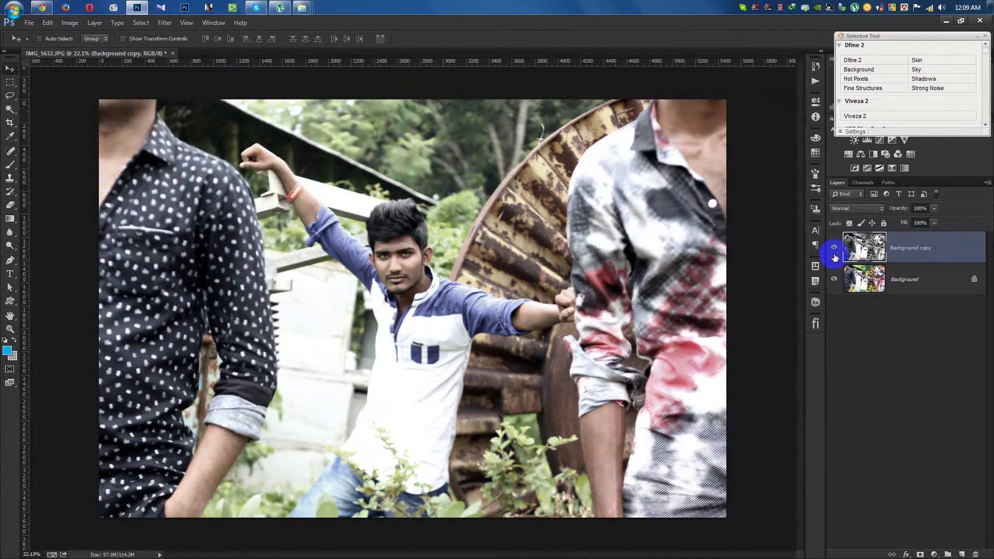
- Unlock Background as a normal layer; rename the layers Color Layer and Back and White Layer
left_click(834, 247)
double_click(904, 275)
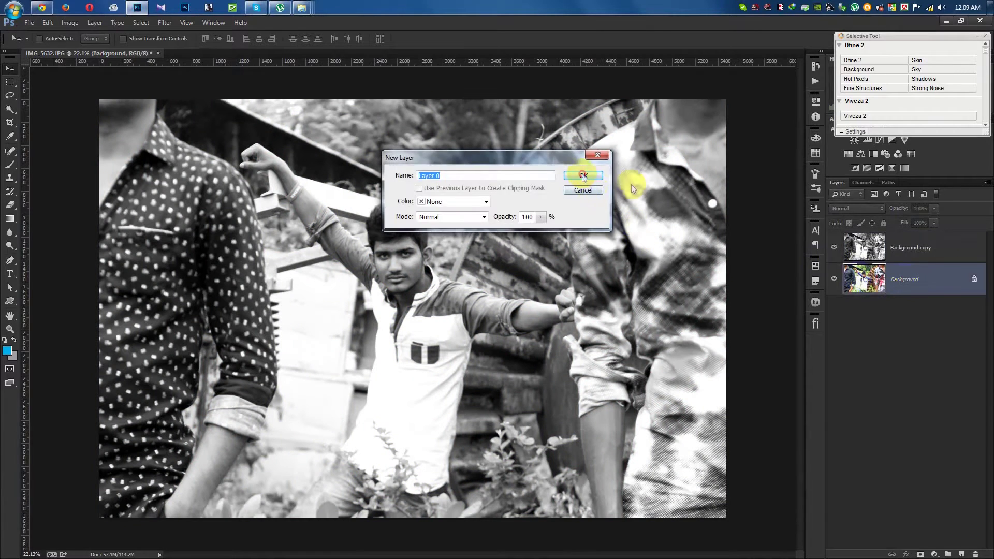
left_click(583, 170)
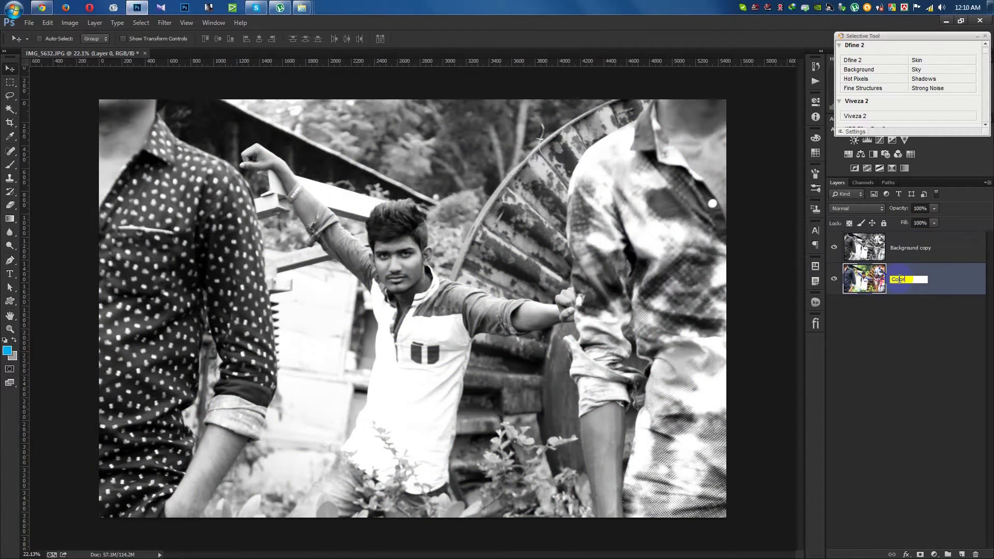
type("Color Layer")
double_click(926, 248)
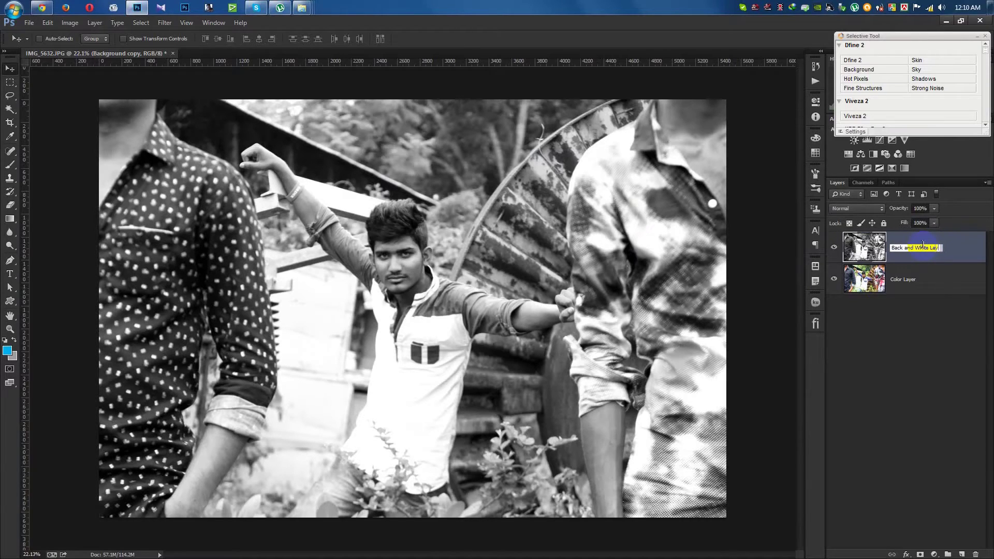
key("Return")
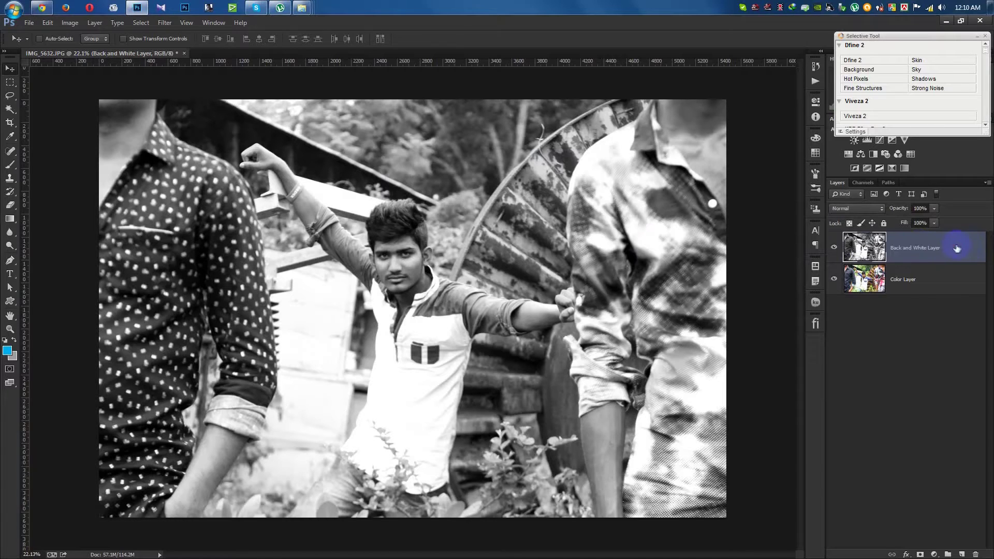
left_click(70, 23)
- Apply Levels to the monochrome layer: white slider inward, black back at 0, midtones slightly brighter
left_click(197, 60)
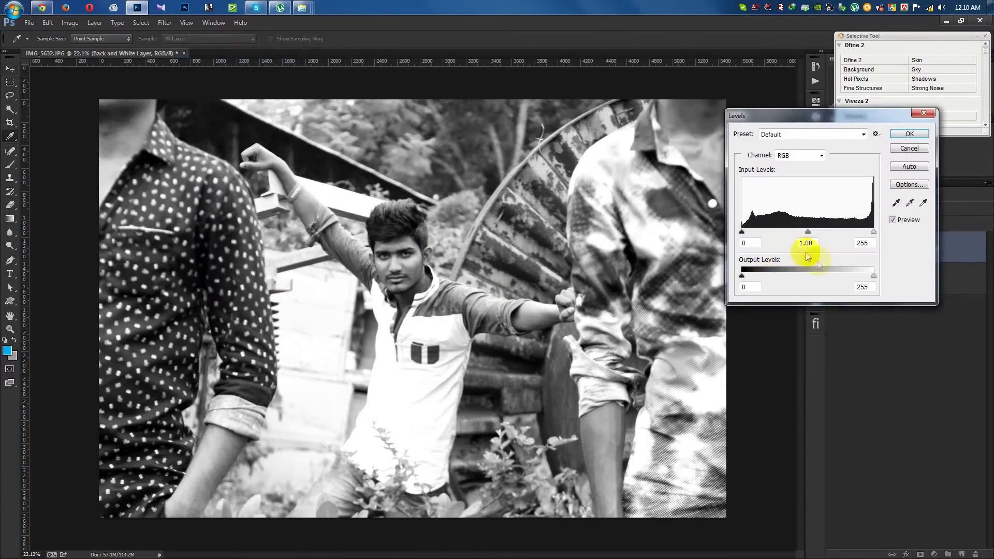
left_click_drag(742, 231, 751, 232)
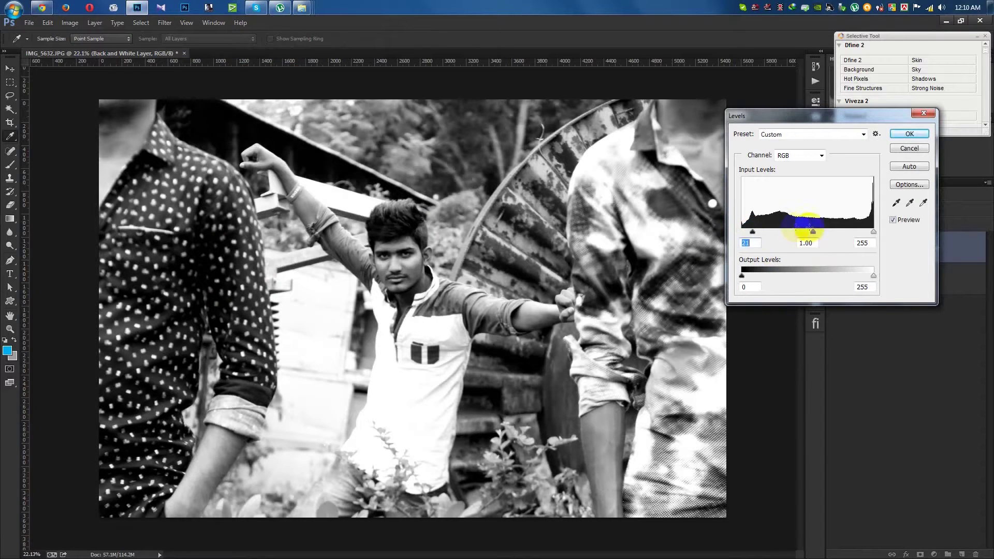
left_click_drag(868, 234, 862, 236)
left_click_drag(752, 232, 741, 237)
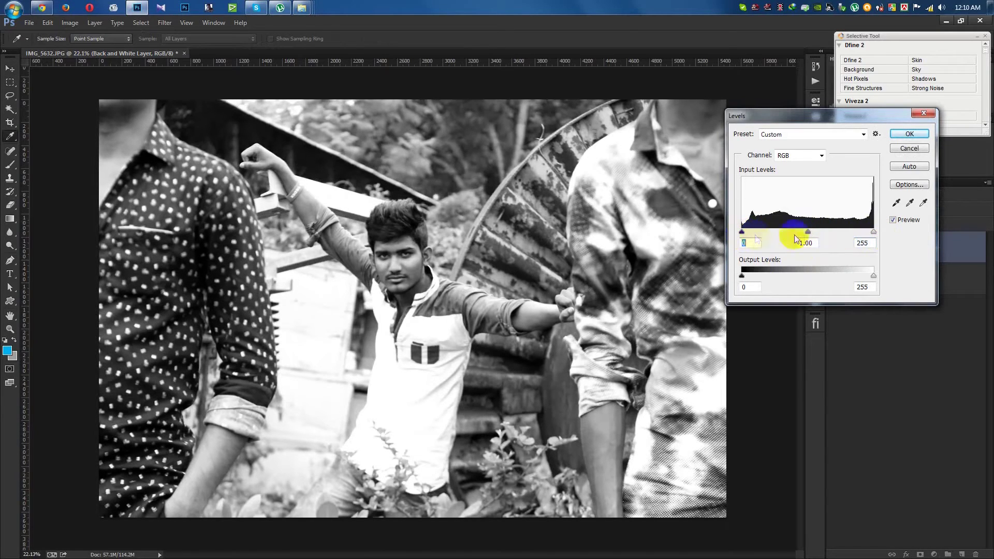
left_click_drag(806, 235, 802, 236)
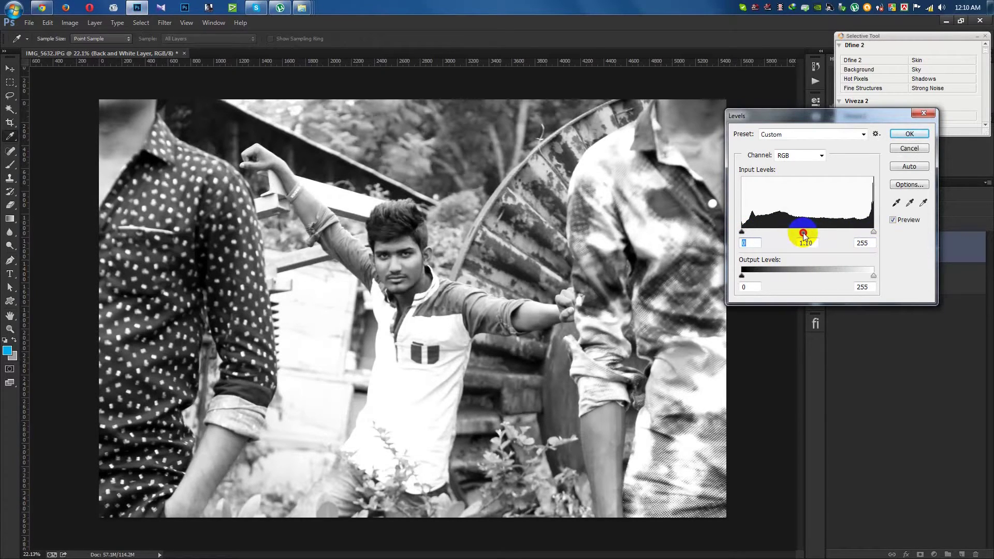
left_click(909, 134)
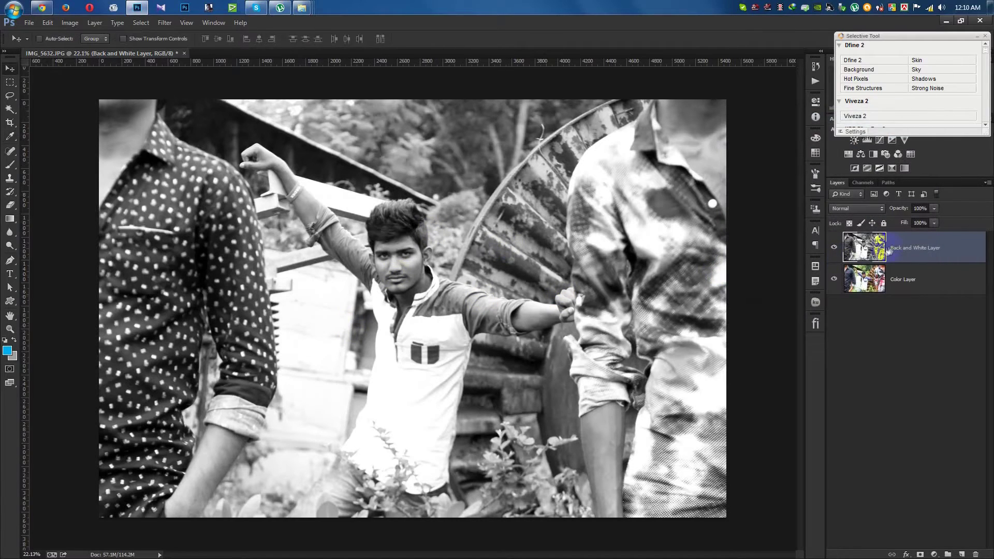
- Add a white layer mask to Back and White Layer and pick a soft round 128-pixel brush
left_click(919, 554)
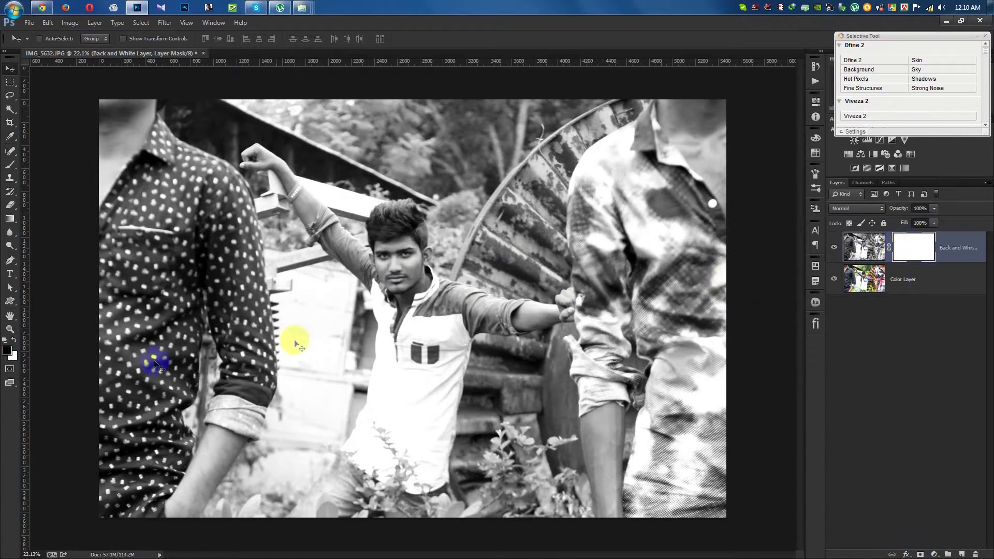
left_click(10, 167)
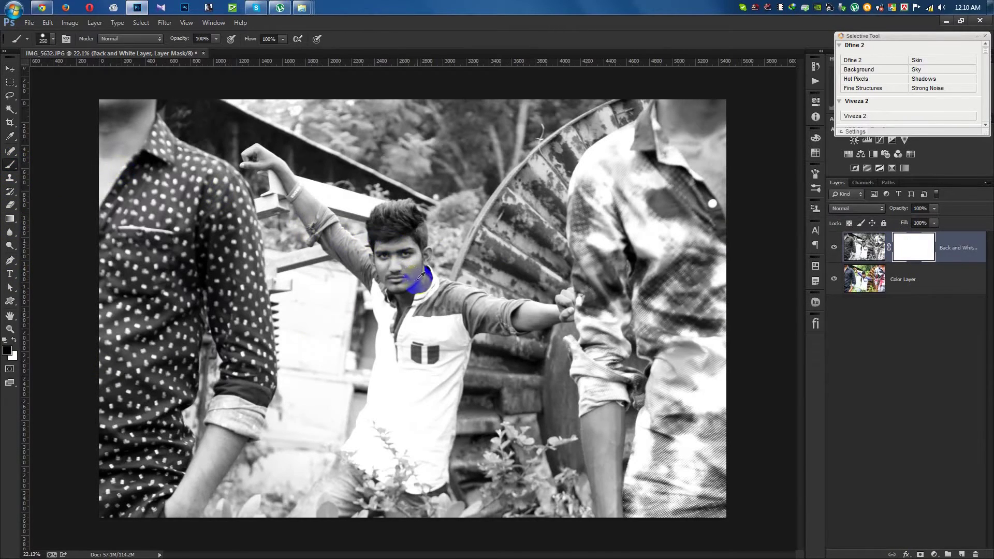
scroll(420, 276, "up", 3)
scroll(419, 276, "up", 2)
right_click(396, 237)
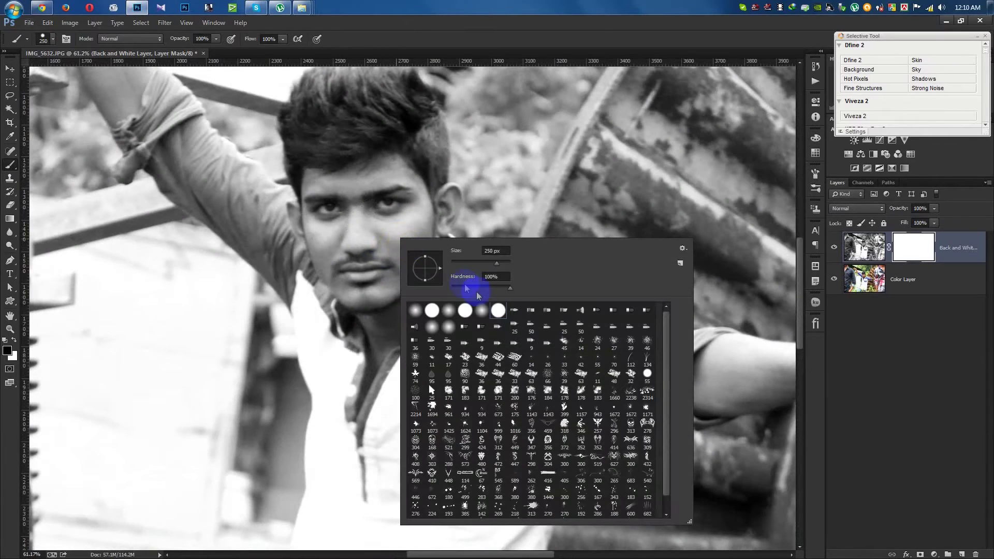
left_click(481, 310)
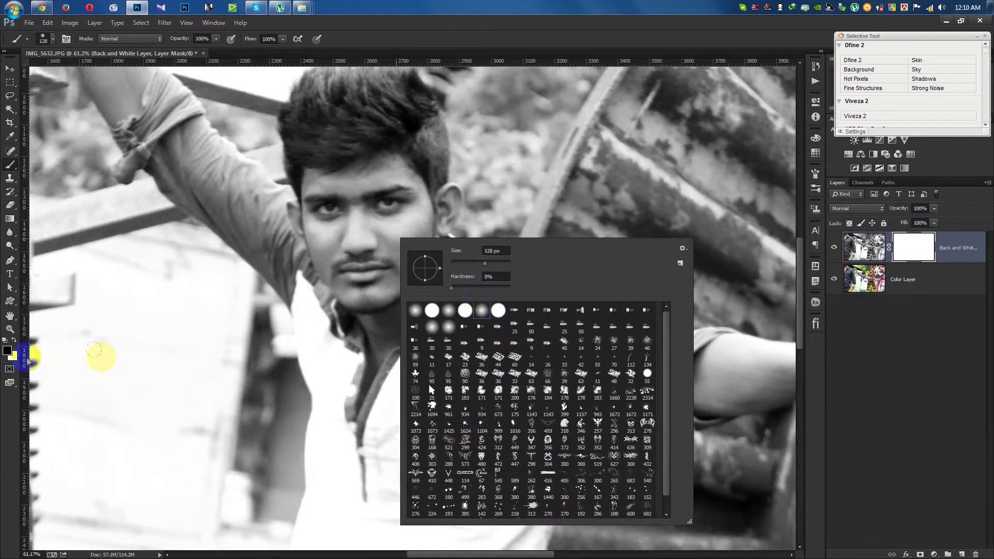
- Make black the foreground colour for painting the mask
left_click(13, 341)
left_click(4, 354)
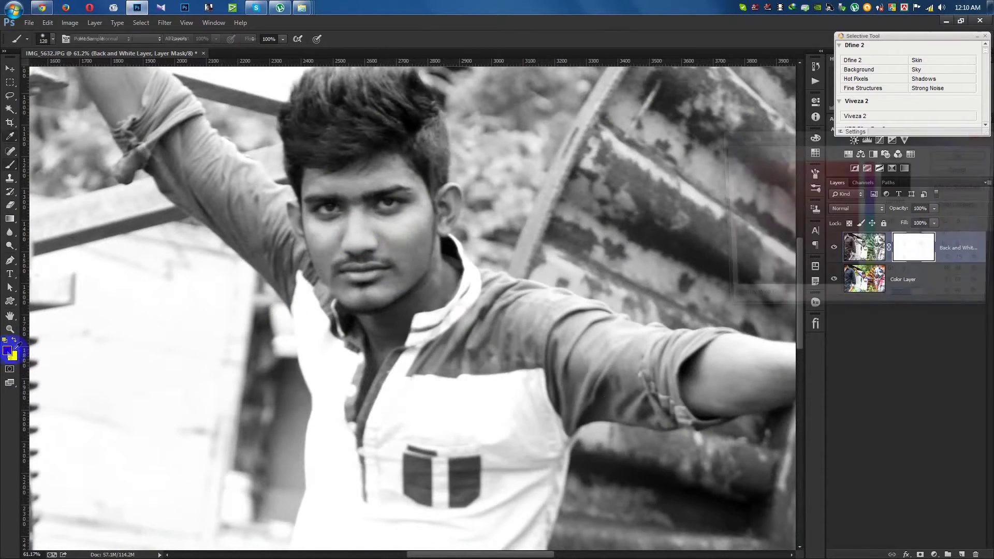
left_click(963, 154)
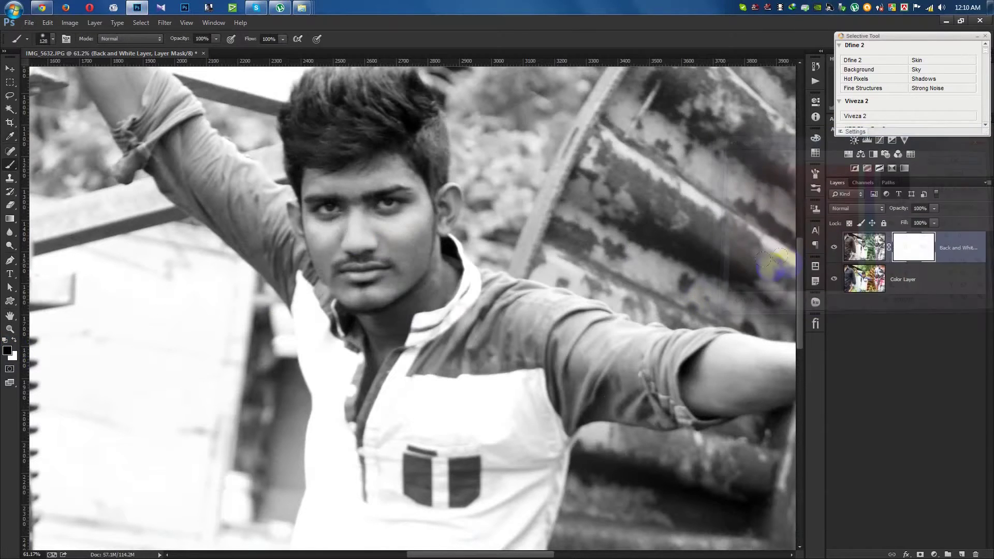
- Paint the mask black over the cheeks, nose, mouth and forehead to restore face colour
left_click_drag(355, 275, 383, 279)
left_click_drag(373, 228, 373, 274)
mouse_move(355, 207)
left_mouse_down()
mouse_move(355, 266)
mouse_move(334, 256)
left_mouse_up()
left_click_drag(300, 189, 295, 111)
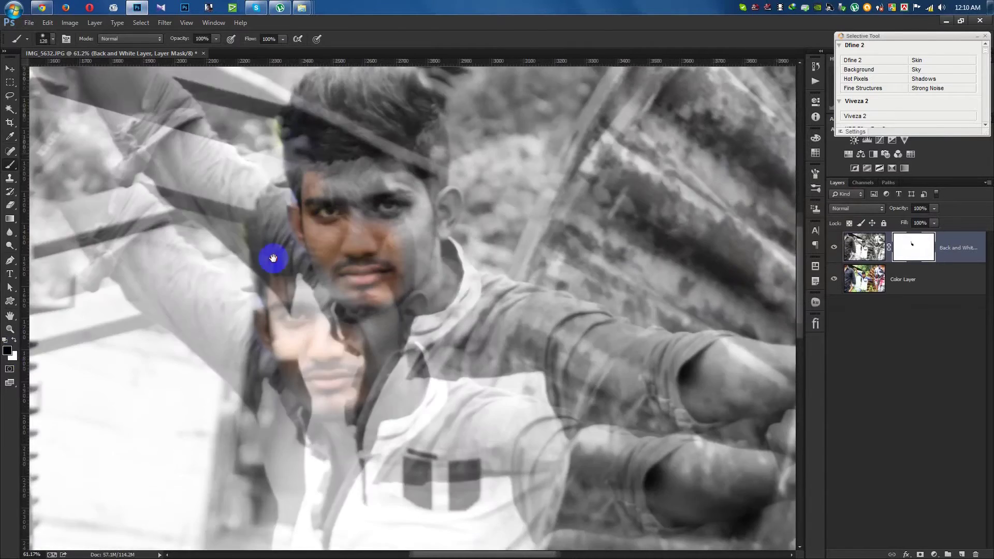
mouse_move(273, 258)
left_mouse_down()
mouse_move(266, 221)
mouse_move(289, 200)
mouse_move(346, 177)
mouse_move(266, 237)
mouse_move(373, 257)
mouse_move(389, 212)
mouse_move(384, 337)
left_mouse_up()
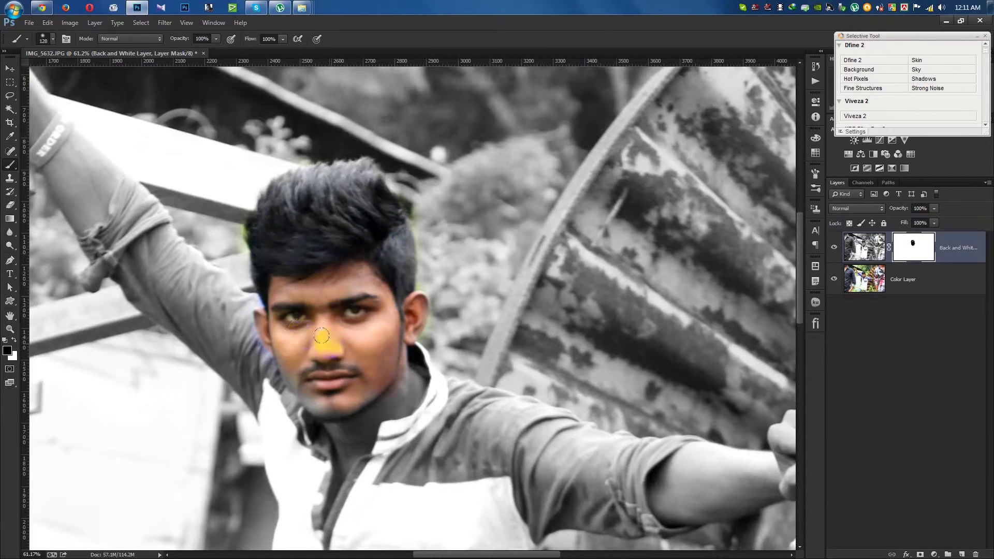
- Restore blue on the shirt edge, left collar and raised sleeve, plus skin up to the fist
mouse_move(292, 367)
left_mouse_down()
mouse_move(332, 414)
mouse_move(392, 437)
left_mouse_up()
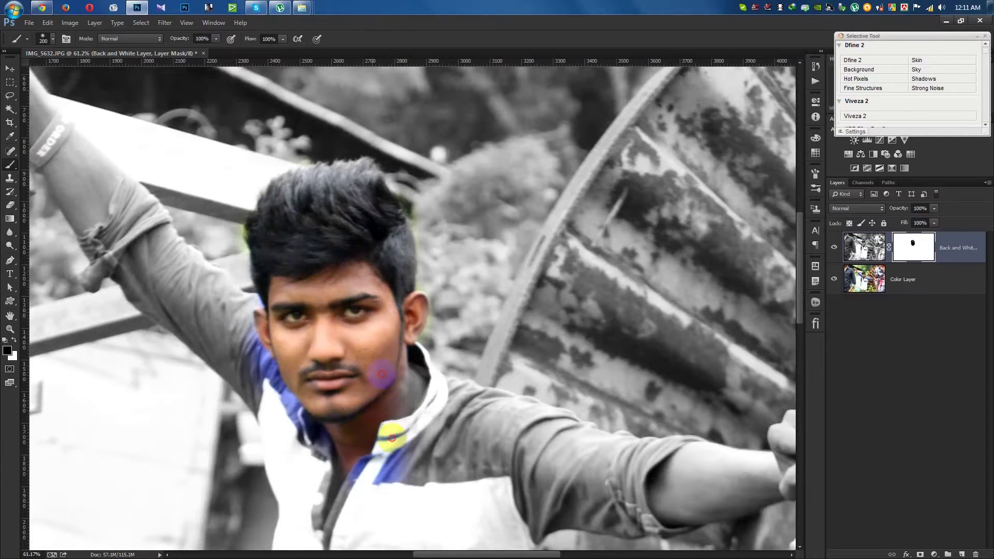
left_click_drag(400, 384, 282, 164)
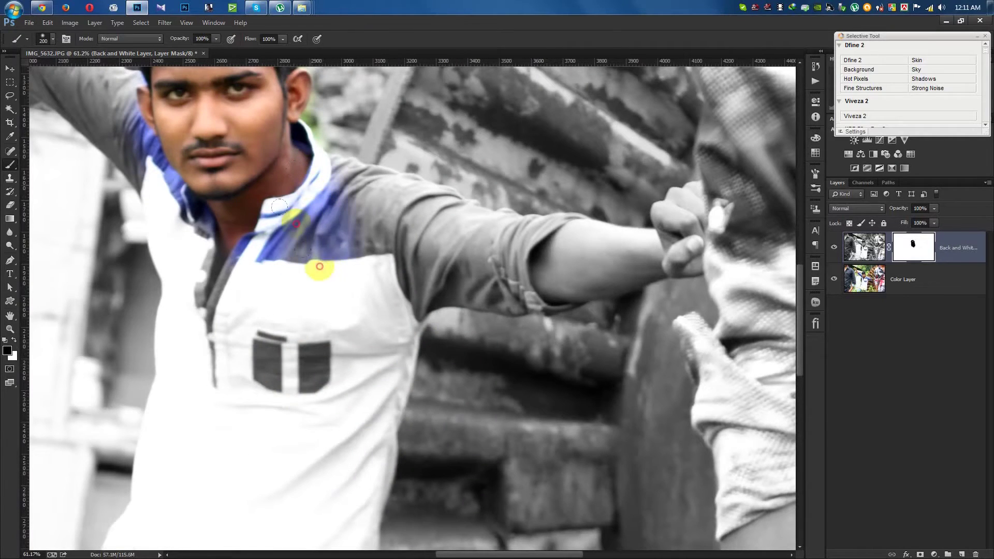
left_click_drag(255, 266, 192, 228)
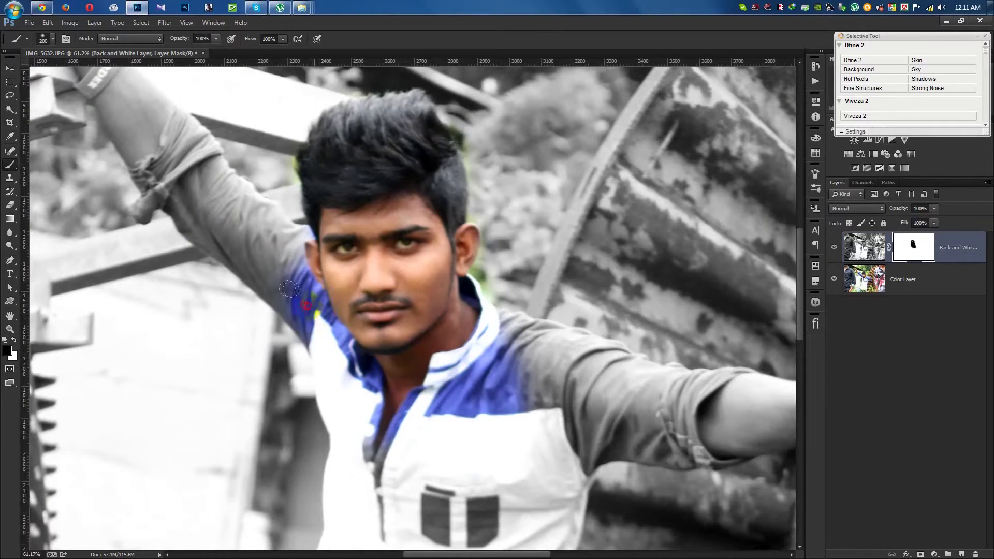
mouse_move(312, 305)
left_mouse_down()
mouse_move(249, 254)
mouse_move(151, 135)
left_mouse_up()
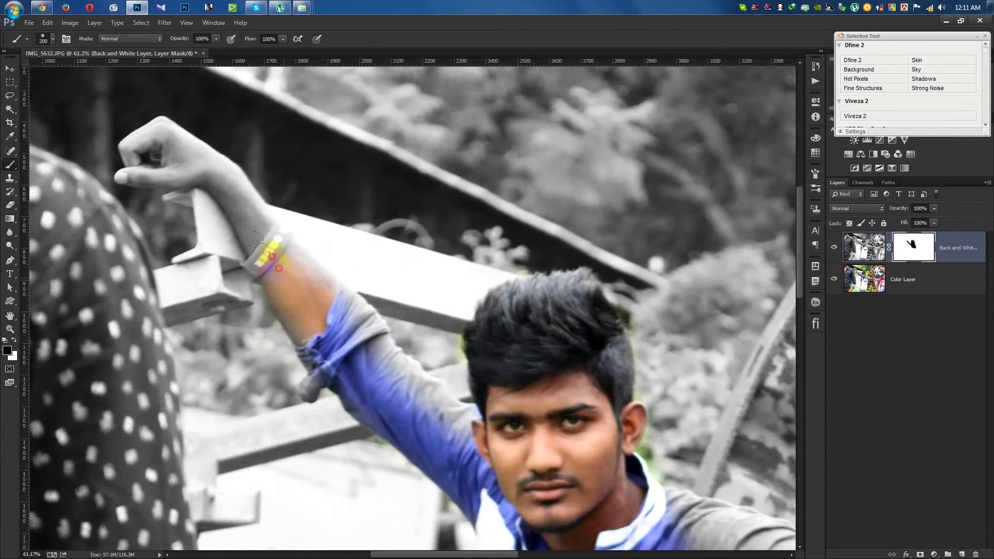
mouse_move(221, 193)
left_mouse_down()
mouse_move(210, 160)
mouse_move(161, 137)
mouse_move(128, 141)
left_mouse_up()
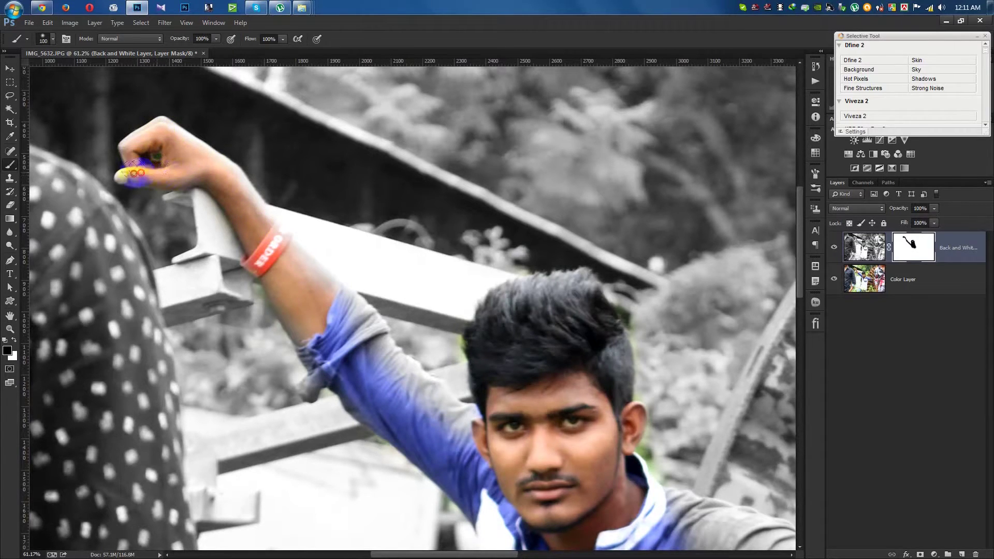
- Restore colour further down the sleeve, up the raised forearm, wristband and fingers
key("bracketleft")
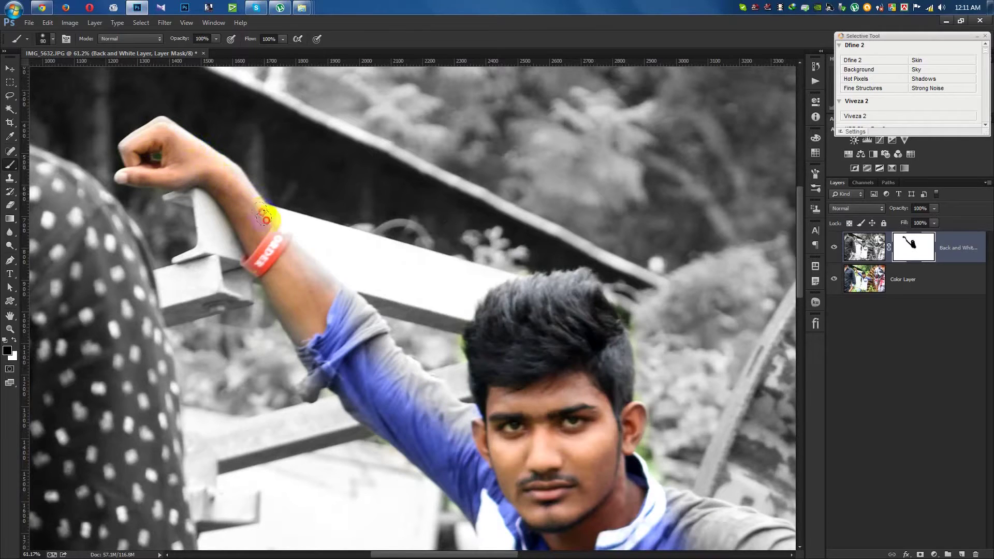
mouse_move(359, 319)
left_mouse_down()
mouse_move(368, 355)
mouse_move(434, 421)
mouse_move(400, 411)
left_mouse_up()
key("bracketright")
key("bracketright")
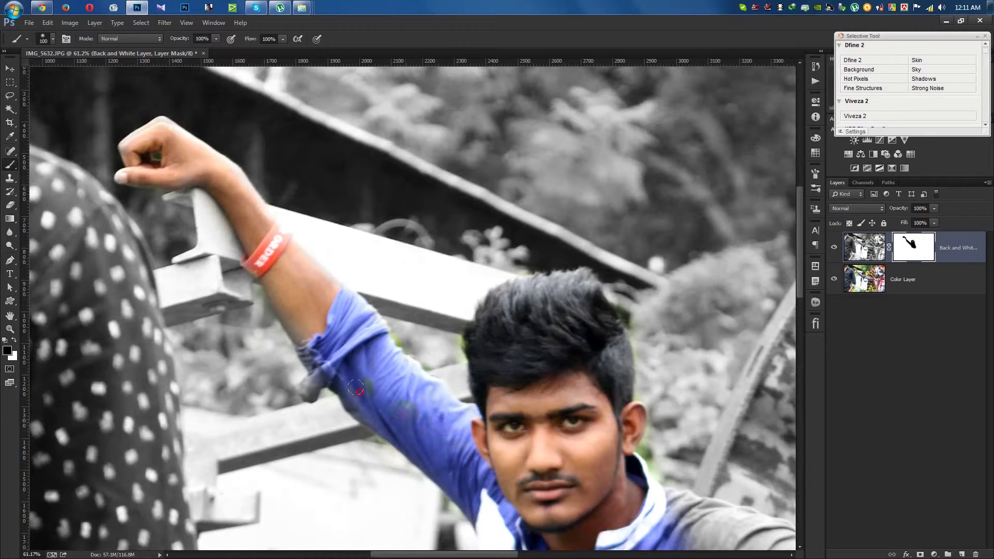
left_click_drag(303, 370, 285, 300)
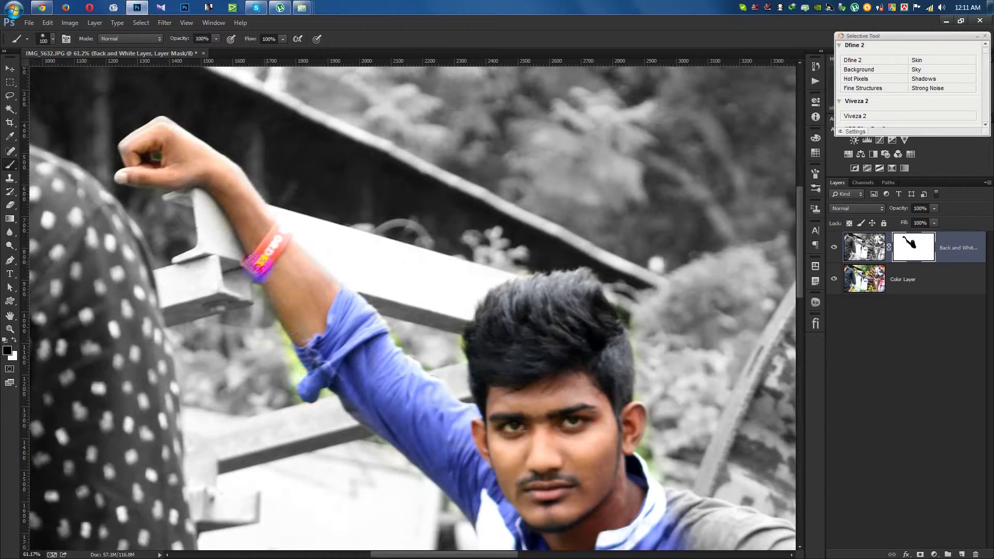
left_click_drag(253, 256, 240, 253)
scroll(240, 253, "down", 1)
left_click_drag(172, 142, 127, 137)
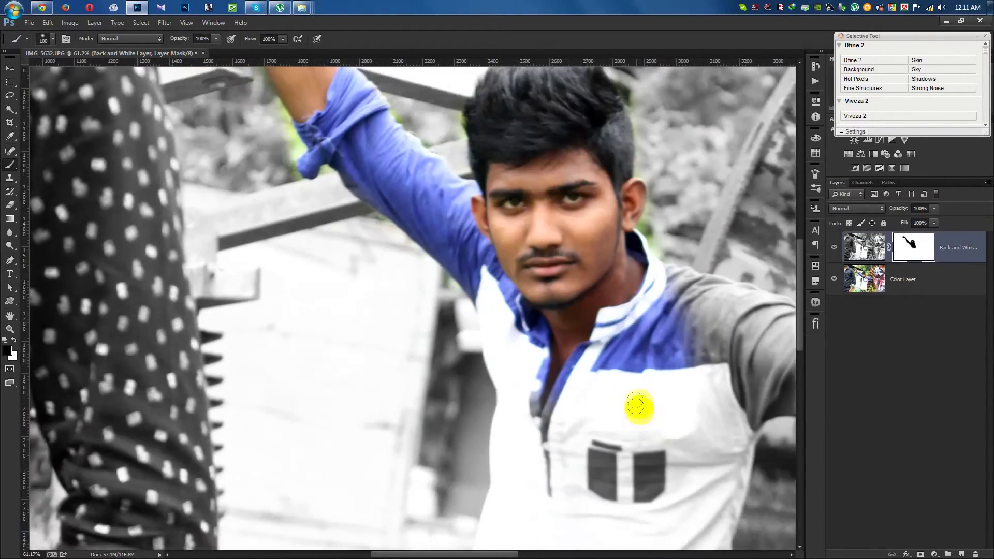
- Restore blue on the pocket stripes, right shoulder and sleeve, and skin along the outstretched forearm
left_click_drag(516, 350, 507, 193)
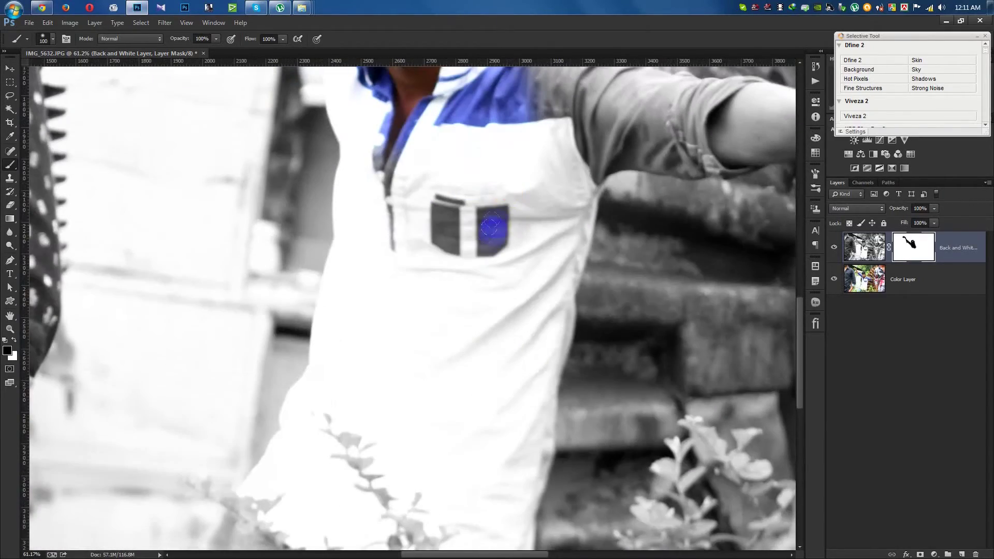
mouse_move(473, 277)
left_mouse_down()
mouse_move(483, 259)
mouse_move(461, 200)
mouse_move(382, 189)
mouse_move(410, 216)
mouse_move(502, 178)
left_mouse_up()
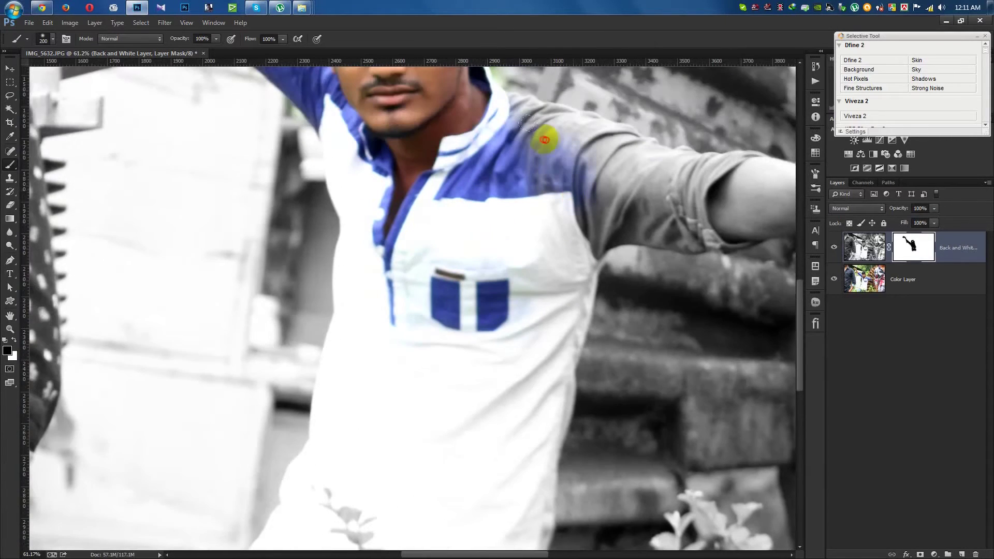
mouse_move(544, 140)
left_mouse_down()
mouse_move(513, 120)
mouse_move(717, 195)
mouse_move(553, 235)
mouse_move(544, 198)
mouse_move(611, 196)
mouse_move(610, 227)
mouse_move(584, 278)
left_mouse_up()
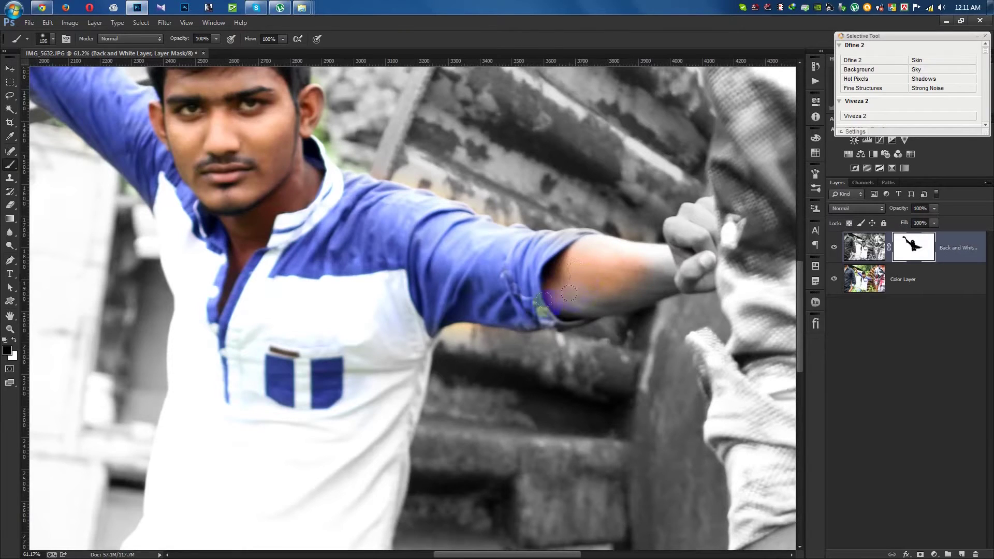
left_click_drag(547, 312, 560, 310)
mouse_move(616, 295)
left_mouse_down()
mouse_move(666, 281)
mouse_move(673, 261)
left_mouse_up()
mouse_move(599, 244)
left_mouse_down()
mouse_move(661, 250)
mouse_move(700, 206)
mouse_move(694, 255)
mouse_move(705, 266)
mouse_move(645, 281)
left_mouse_up()
key("bracketleft")
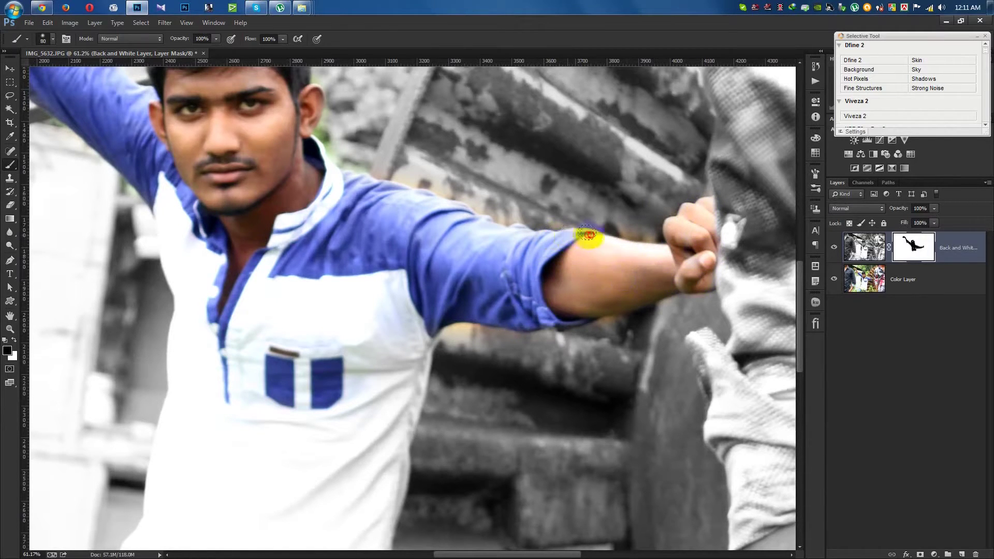
scroll(439, 236, "down", 10)
scroll(466, 249, "left", 5)
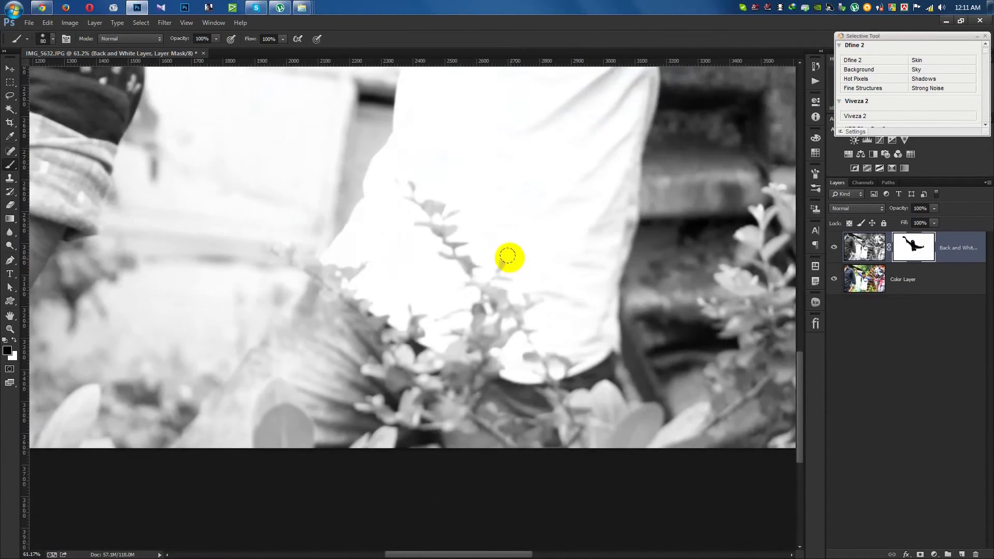
- With a larger brush, paint the mask over the lower jeans leg to reveal blue
scroll(509, 256, "down", 2)
key("bracketright")
key("bracketright")
mouse_move(186, 412)
left_mouse_down()
mouse_move(267, 311)
mouse_move(351, 300)
mouse_move(227, 413)
left_mouse_up()
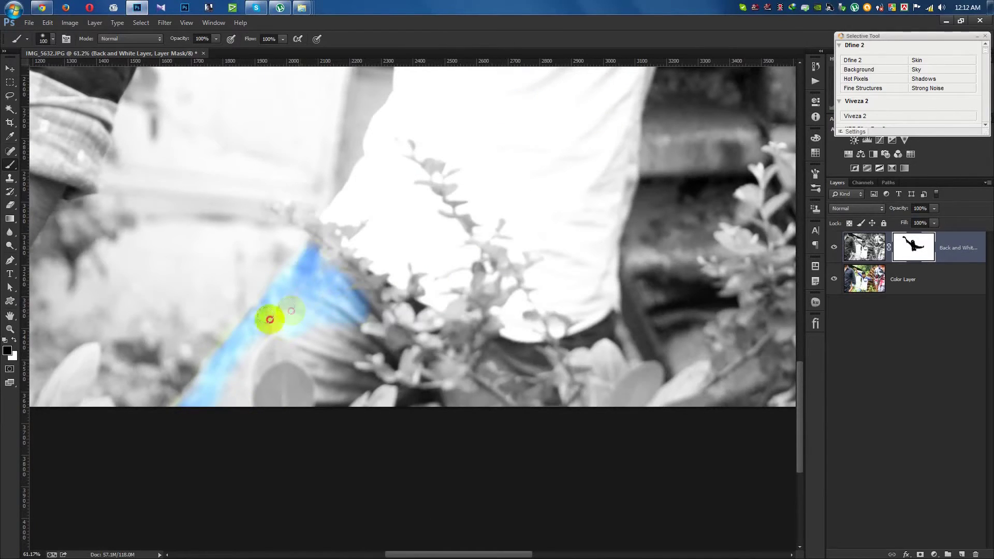
mouse_move(227, 412)
left_mouse_down()
mouse_move(300, 337)
mouse_move(323, 373)
left_mouse_up()
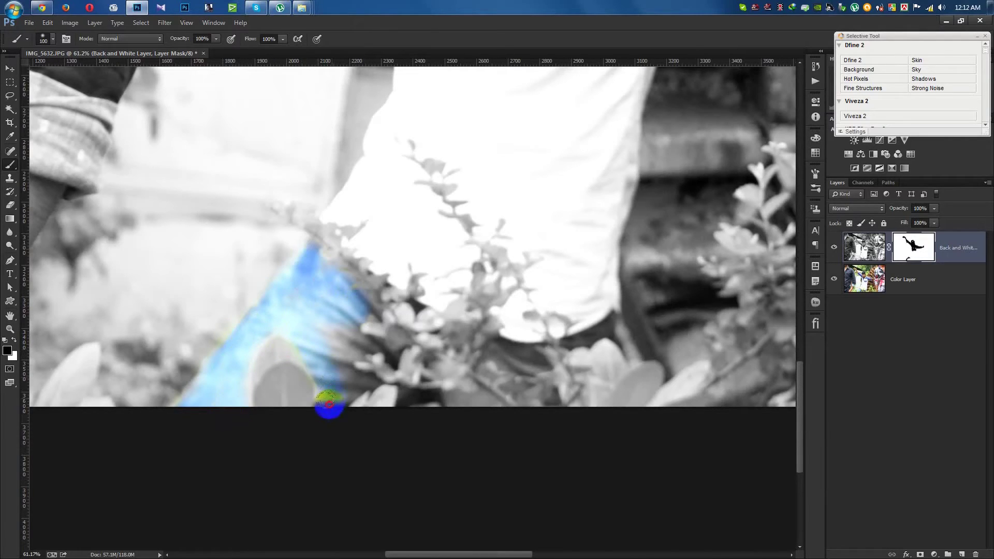
left_click_drag(354, 344, 359, 336)
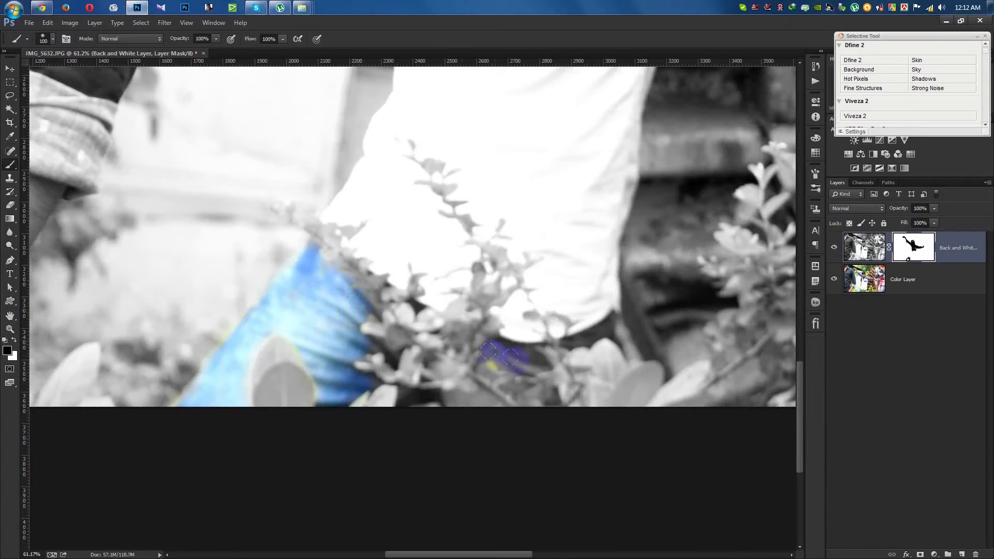
- Compare against the colour photo by toggling the layer and its Fill, then restore full strength
left_click(834, 247)
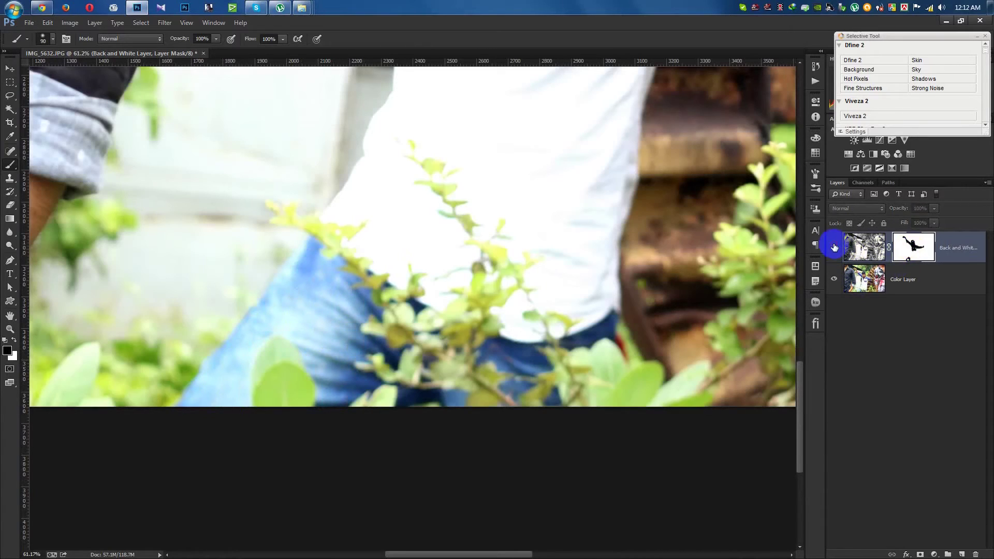
left_click(834, 248)
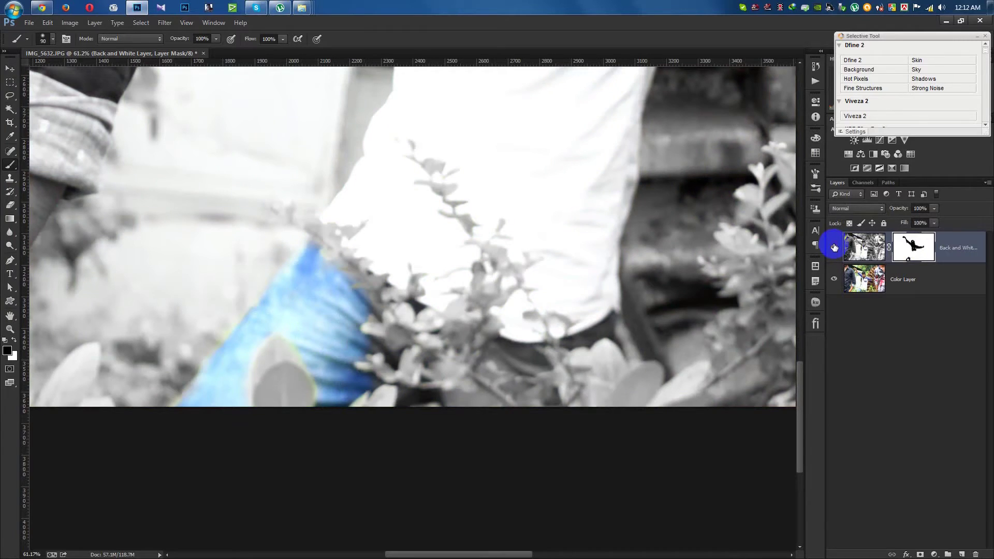
left_click_drag(903, 223, 852, 223)
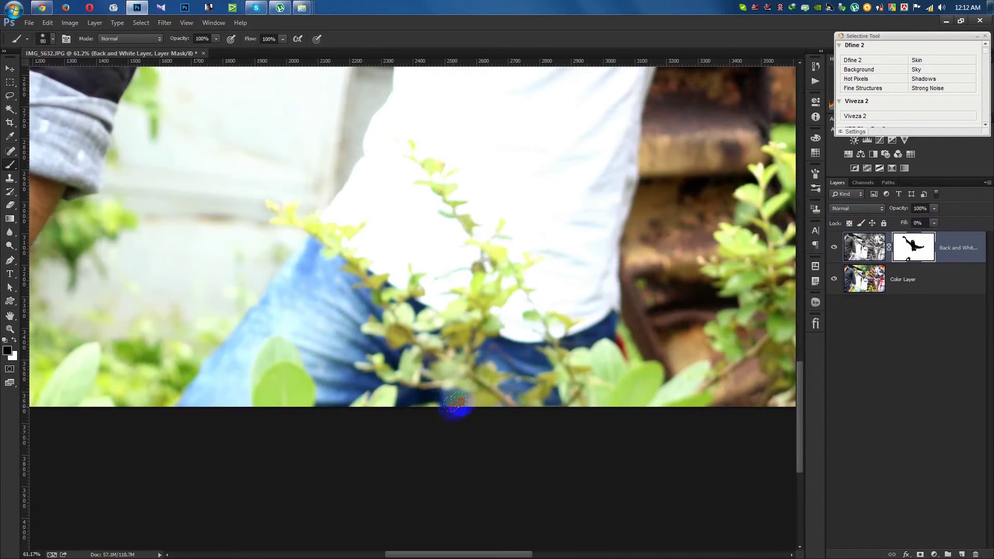
left_click_drag(407, 403, 468, 373)
left_click(934, 222)
left_click_drag(901, 228, 986, 227)
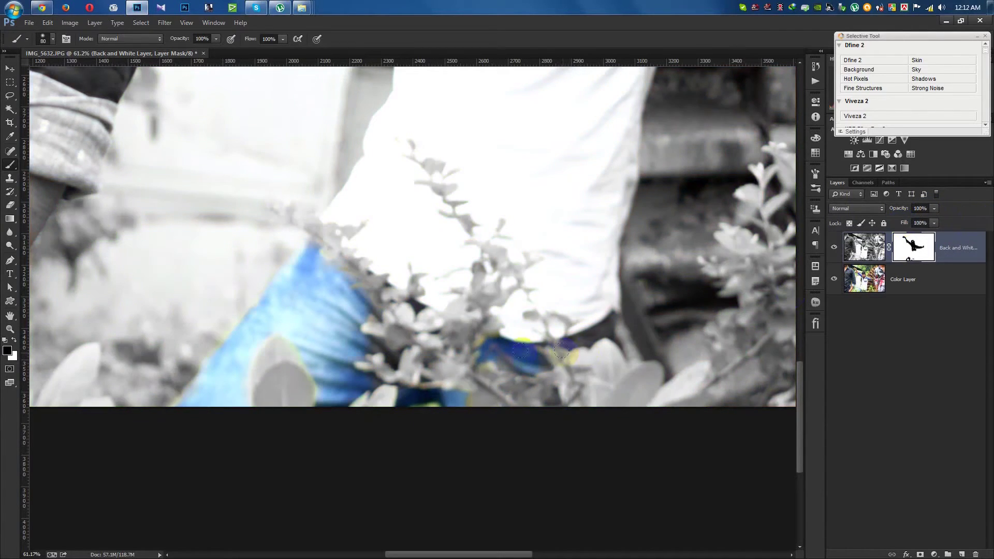
- Reveal blue along the jeans waistband behind the plants and along the bottom of the jeans
mouse_move(572, 344)
left_mouse_down()
mouse_move(594, 333)
mouse_move(603, 310)
mouse_move(568, 328)
mouse_move(497, 335)
mouse_move(328, 235)
mouse_move(331, 251)
left_mouse_up()
mouse_move(391, 314)
left_mouse_down()
mouse_move(515, 333)
mouse_move(581, 333)
mouse_move(604, 319)
mouse_move(564, 343)
left_mouse_up()
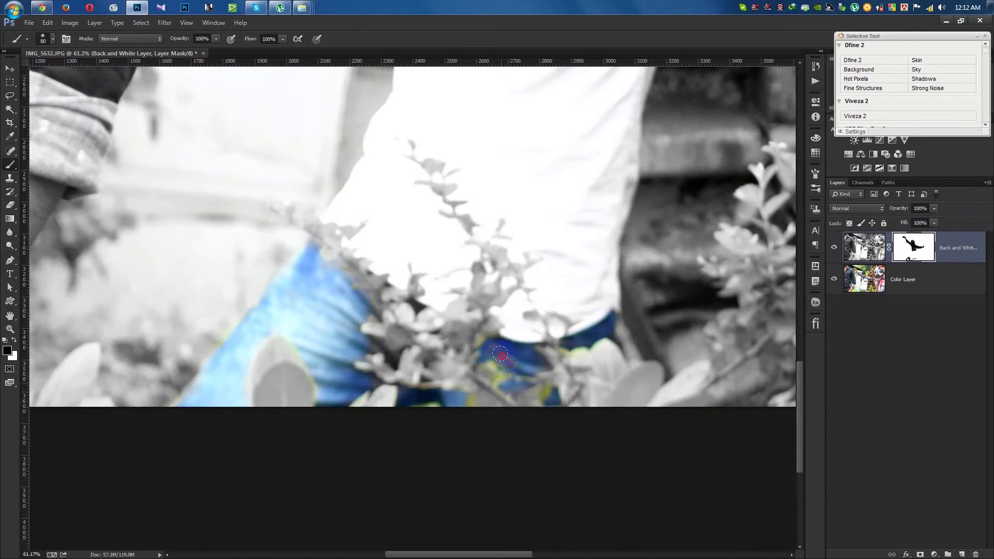
left_click_drag(493, 403, 518, 402)
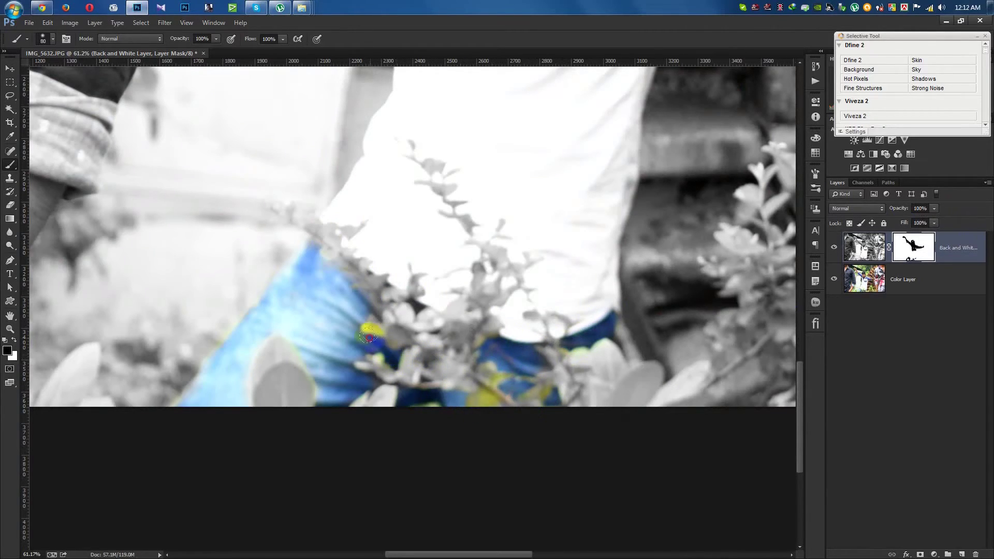
mouse_move(371, 314)
left_mouse_down()
mouse_move(411, 306)
mouse_move(440, 340)
left_mouse_up()
left_click_drag(431, 390, 347, 400)
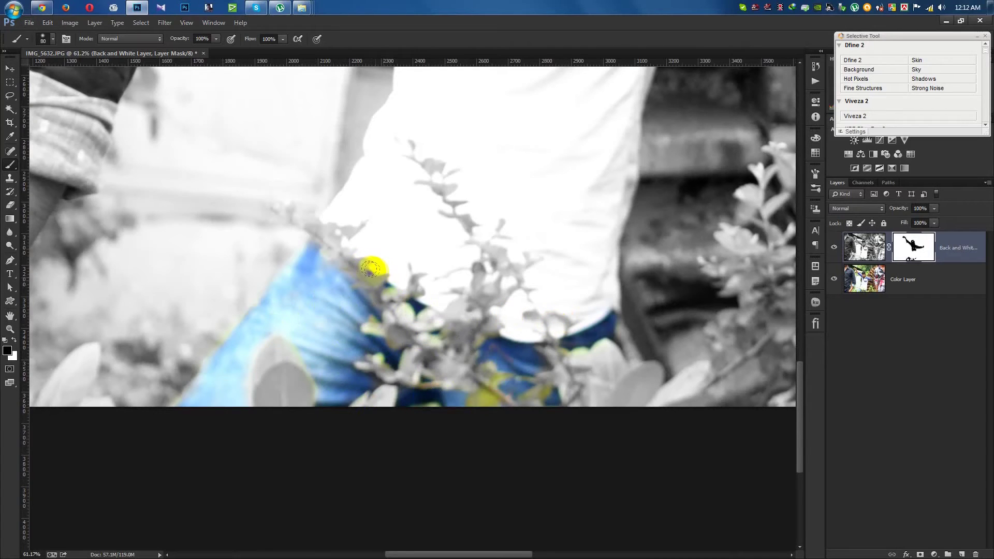
scroll(408, 293, "down", 2)
scroll(409, 292, "down", 2)
left_click(477, 244)
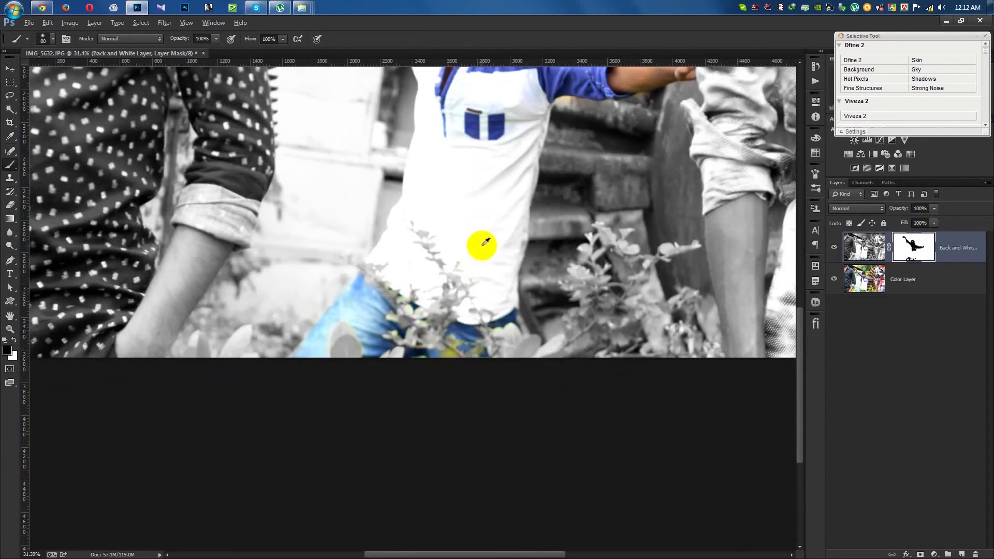
- With a small white brush, turn blue spill along the jeans edge and under the leaf grey
scroll(310, 370, "up", 2)
scroll(311, 367, "up", 2)
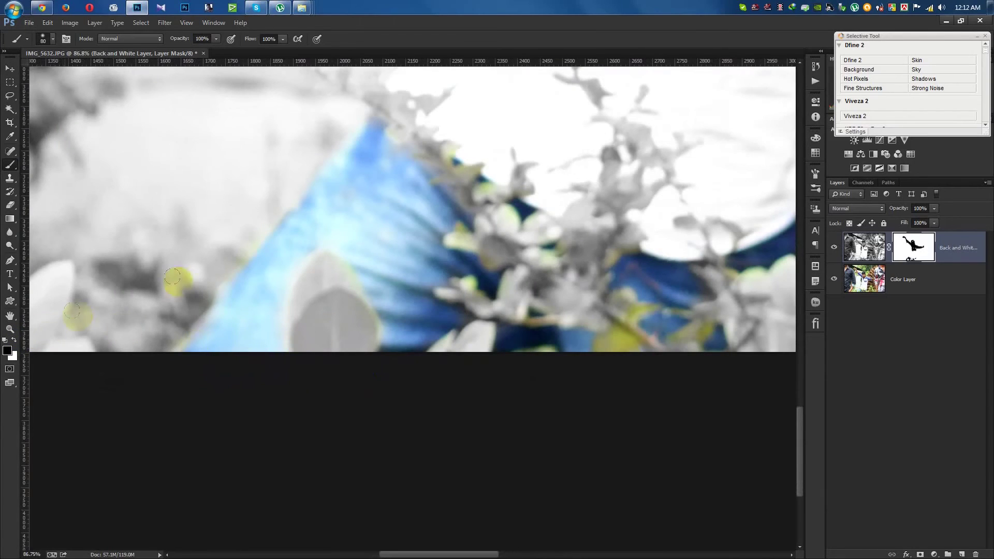
left_click(15, 340)
key("bracketleft")
key("bracketleft")
key("bracketleft")
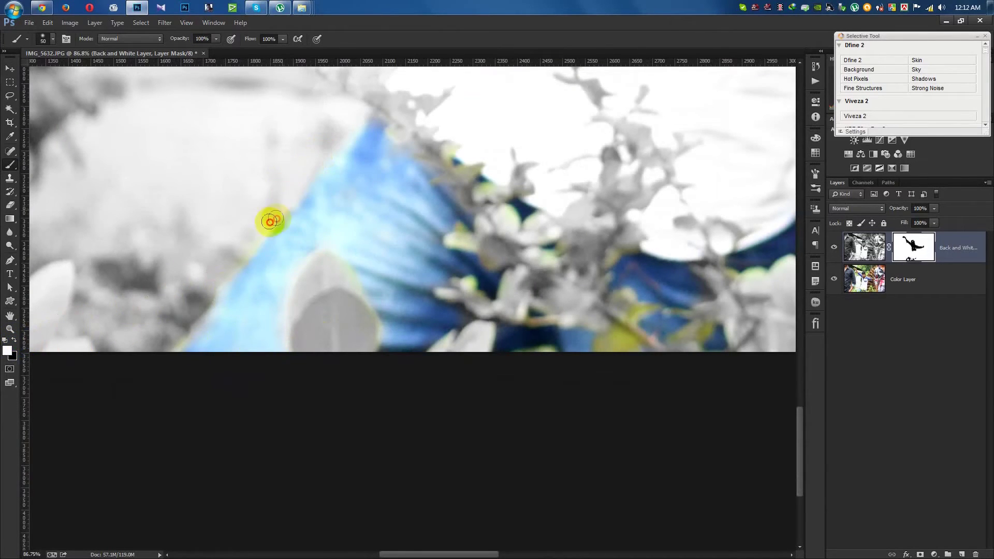
left_click(232, 267)
left_click_drag(231, 267, 171, 346)
key("bracketleft")
left_click_drag(351, 348, 374, 350)
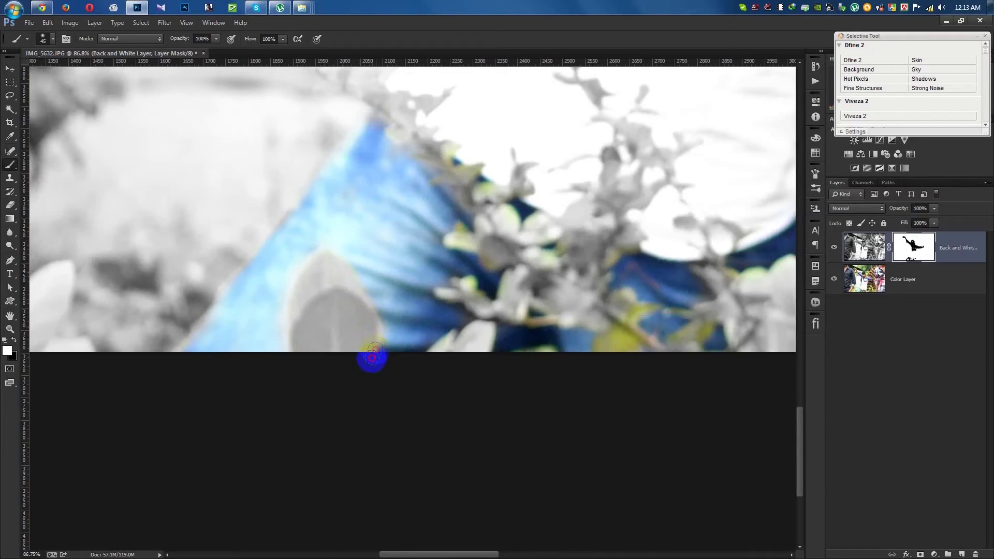
- Grey out the yellow flowers and tinted petals lying over the jeans
left_click(473, 299)
left_click_drag(495, 302, 508, 273)
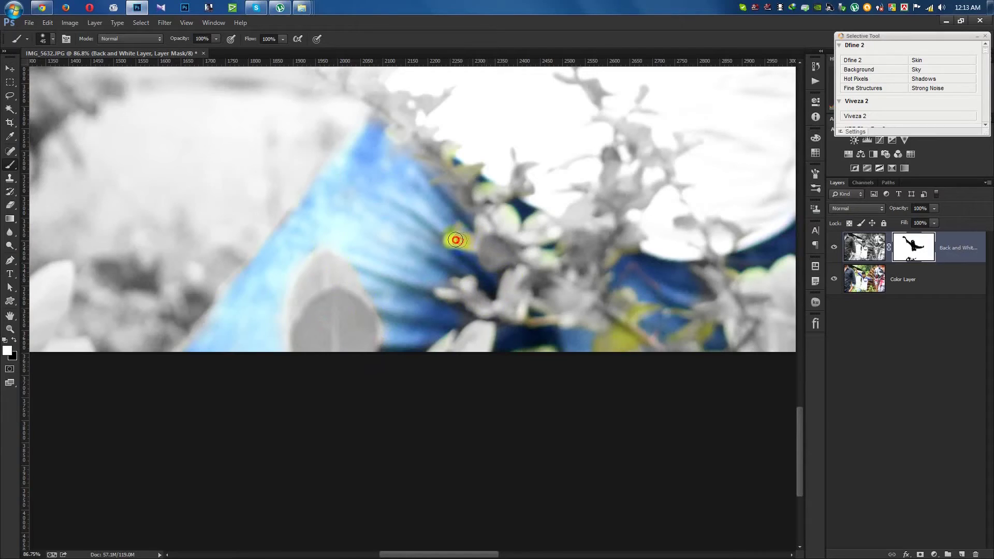
mouse_move(455, 245)
left_mouse_down()
mouse_move(506, 218)
mouse_move(516, 228)
mouse_move(541, 214)
mouse_move(479, 194)
mouse_move(520, 179)
mouse_move(489, 194)
mouse_move(480, 170)
left_mouse_up()
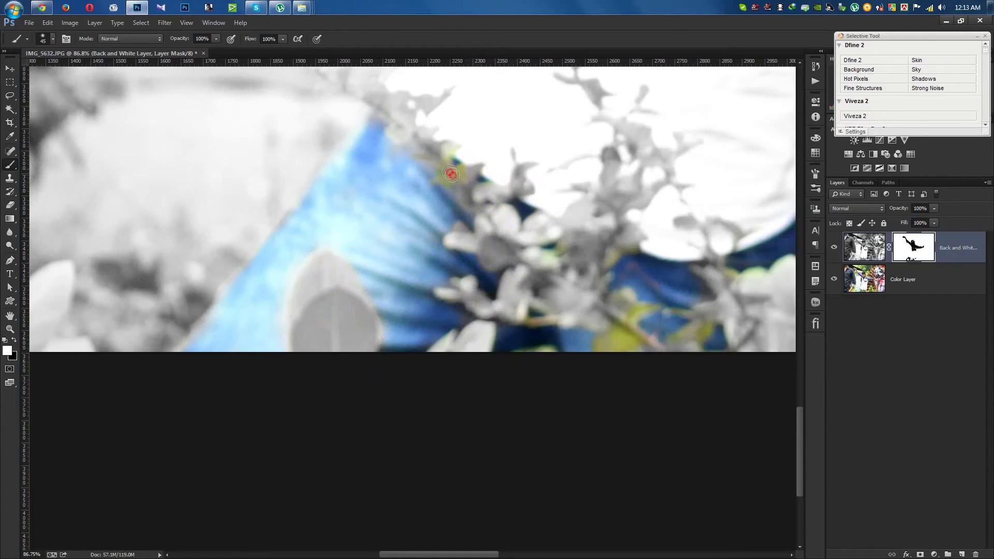
mouse_move(445, 176)
left_mouse_down()
mouse_move(395, 129)
mouse_move(550, 211)
mouse_move(561, 251)
mouse_move(557, 237)
left_mouse_up()
- Bring back the blue denim beneath the plants along the bottom and right side of the jeans
left_click_drag(555, 319, 467, 285)
mouse_move(604, 344)
left_mouse_down()
mouse_move(603, 355)
mouse_move(608, 338)
left_mouse_up()
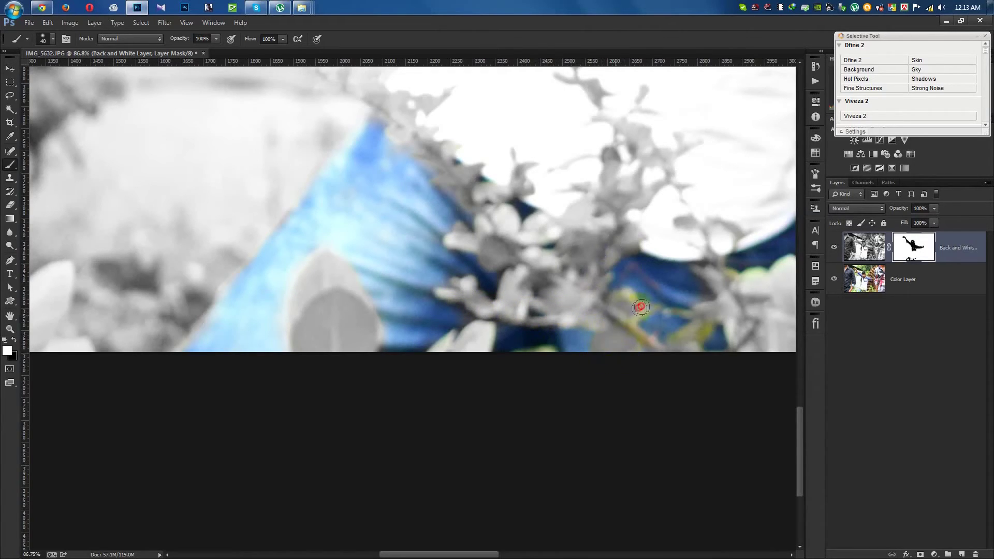
left_click_drag(633, 345, 675, 342)
mouse_move(611, 304)
left_mouse_down()
mouse_move(555, 355)
mouse_move(450, 343)
mouse_move(440, 361)
left_mouse_up()
left_click_drag(714, 304, 752, 278)
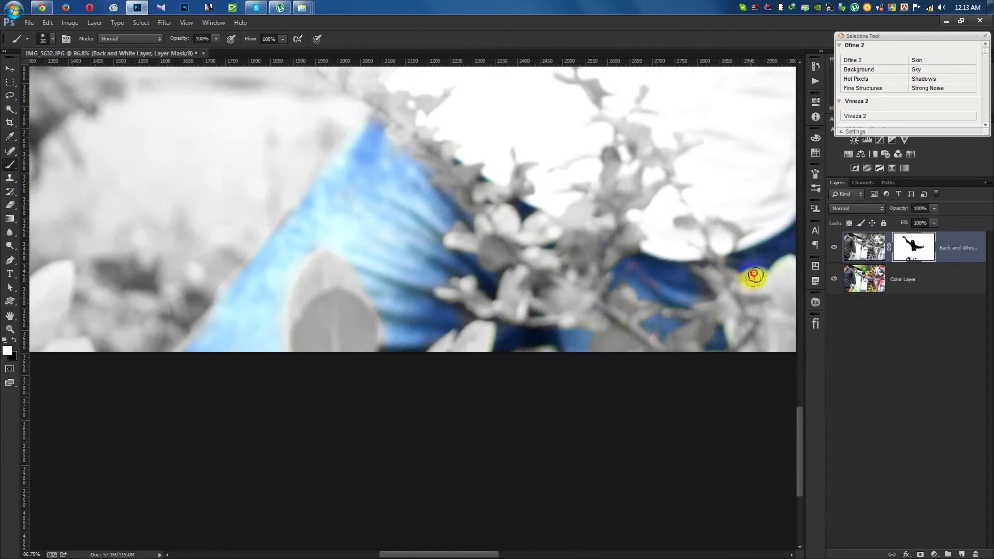
left_click_drag(645, 273, 585, 296)
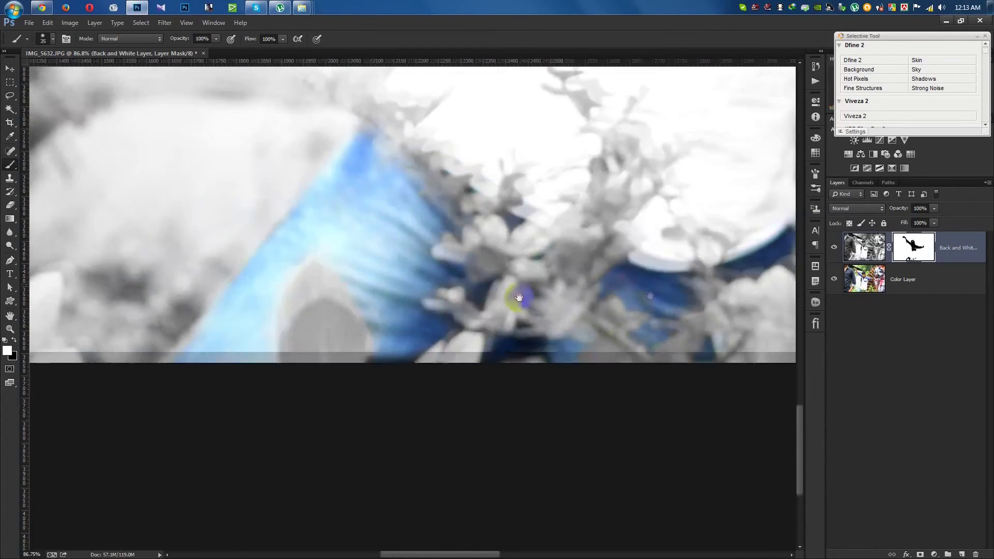
left_click(658, 258)
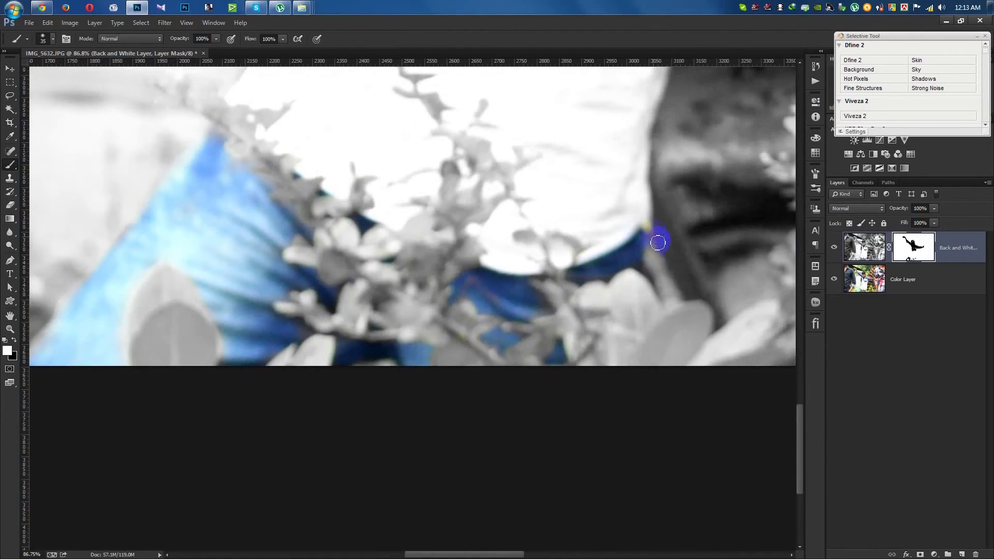
left_click_drag(573, 370, 512, 358)
scroll(468, 318, "down", 5)
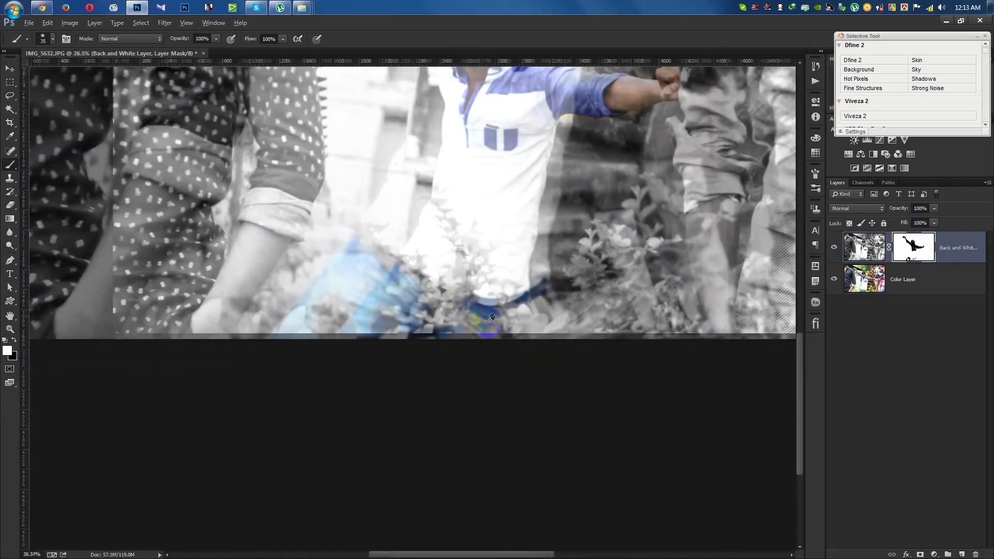
- Paint white to grey the background along the shirt edge and beneath the forearm
scroll(471, 295, "up", 1)
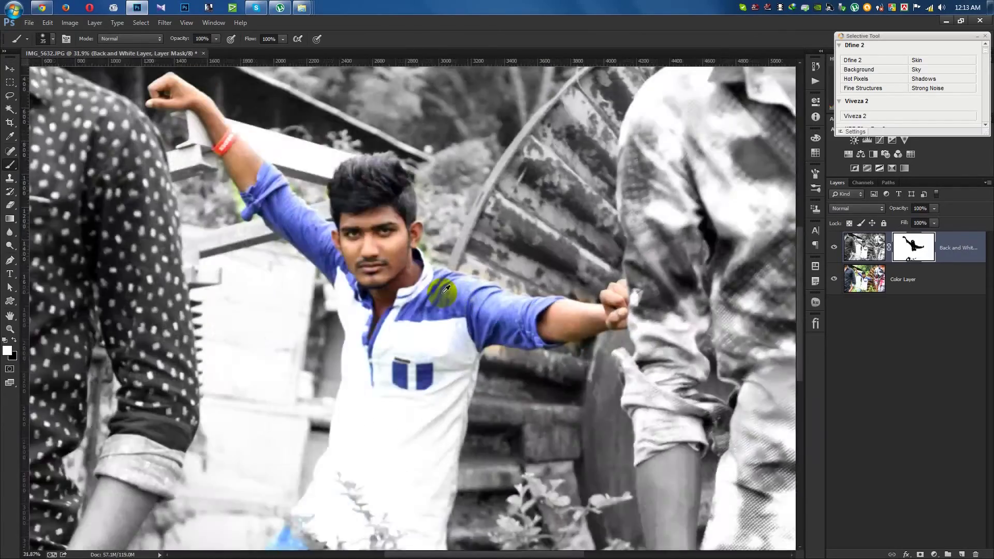
scroll(470, 290, "up", 2)
scroll(468, 284, "up", 1)
left_click_drag(469, 284, 466, 266)
mouse_move(500, 325)
left_mouse_down()
mouse_move(486, 297)
mouse_move(511, 278)
left_mouse_up()
key("]")
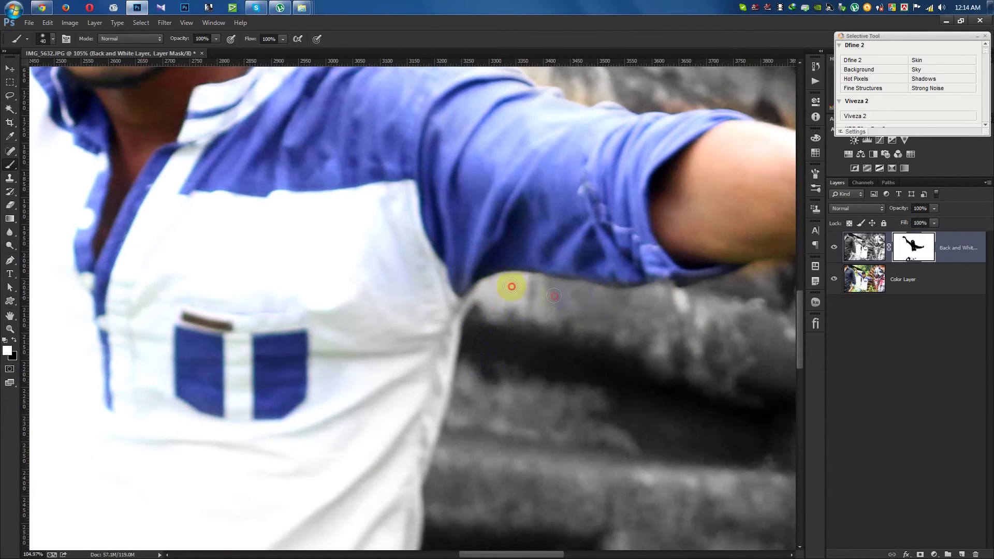
left_click_drag(572, 295, 411, 333)
mouse_move(594, 311)
left_mouse_down()
mouse_move(665, 288)
mouse_move(552, 336)
left_mouse_up()
- Remove colour spill above the sleeve, along the collar and sleeve edges, and around the fist
mouse_move(703, 281)
left_mouse_down()
mouse_move(589, 348)
mouse_move(565, 343)
mouse_move(573, 244)
mouse_move(464, 192)
mouse_move(523, 213)
mouse_move(439, 206)
left_mouse_up()
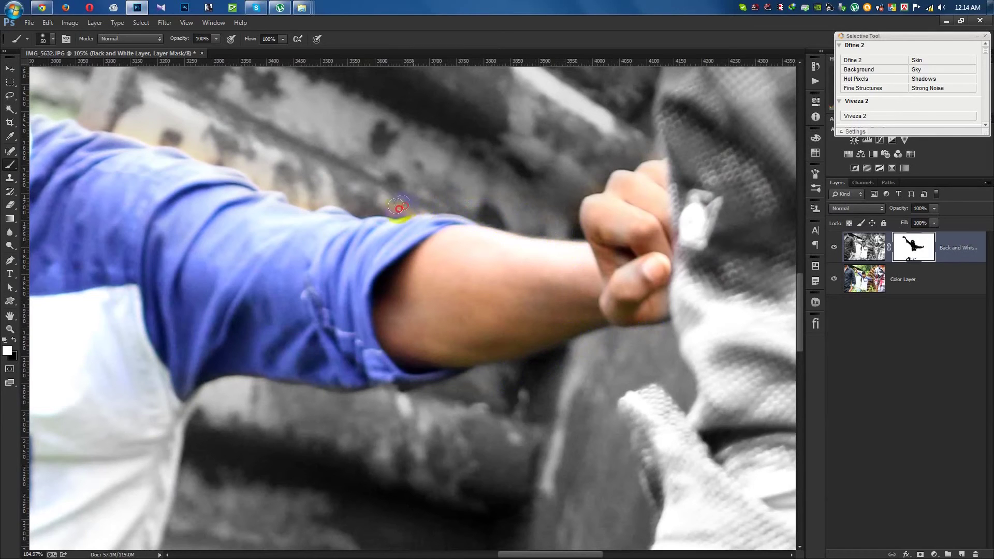
left_click_drag(369, 206, 198, 153)
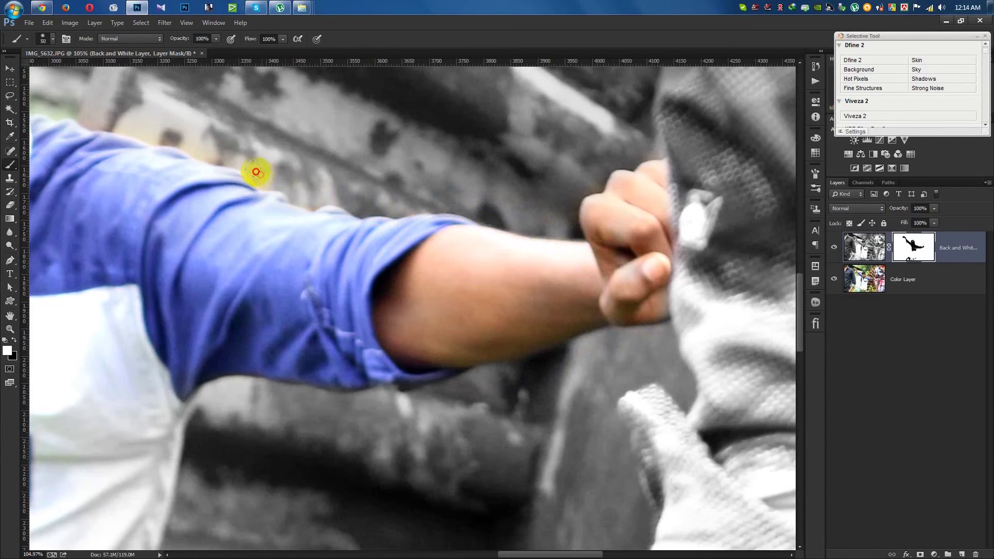
mouse_move(199, 158)
left_mouse_down()
mouse_move(472, 250)
mouse_move(434, 225)
mouse_move(306, 195)
mouse_move(277, 164)
left_mouse_up()
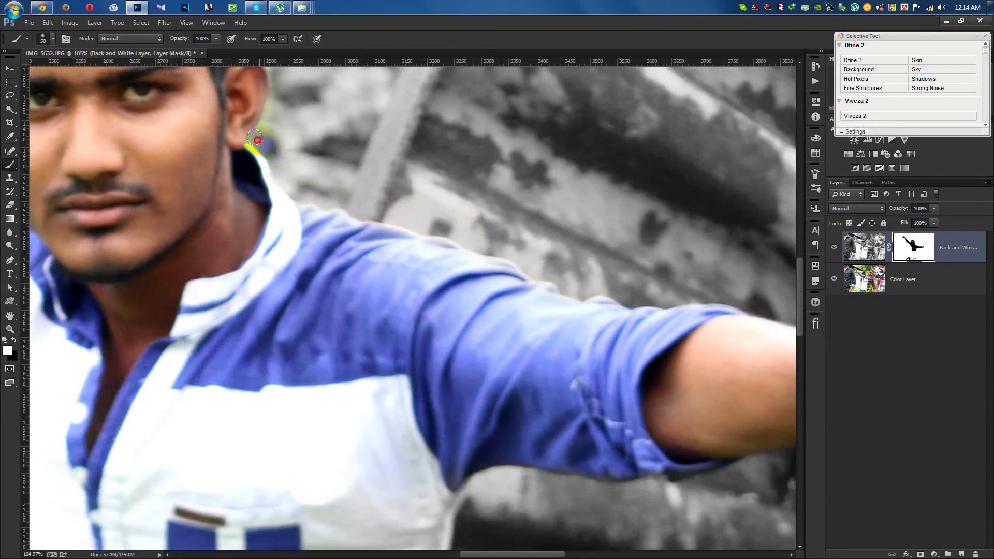
mouse_move(253, 138)
left_mouse_down()
mouse_move(326, 209)
mouse_move(417, 216)
left_mouse_up()
mouse_move(503, 248)
left_mouse_down()
mouse_move(256, 237)
mouse_move(343, 277)
mouse_move(318, 281)
mouse_move(275, 259)
mouse_move(455, 292)
left_mouse_up()
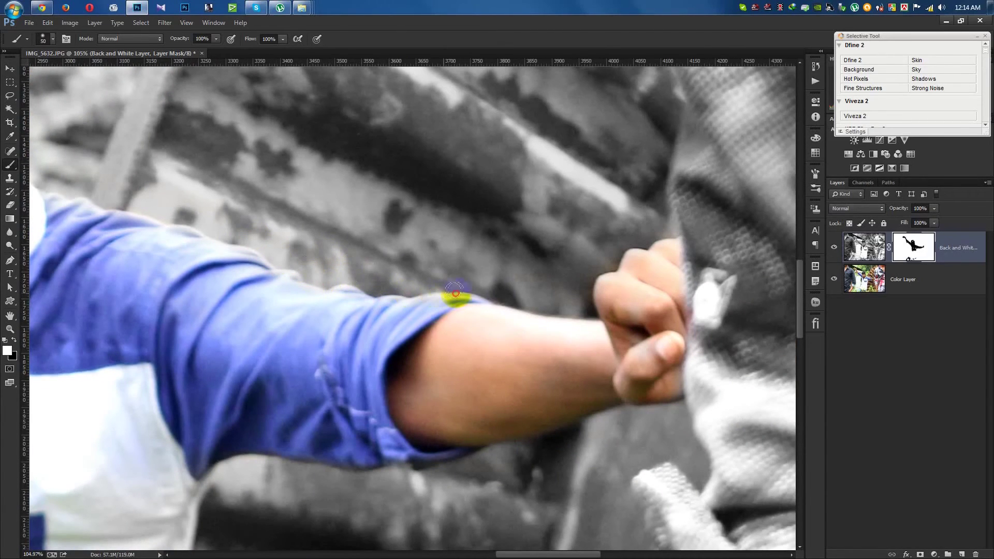
left_click_drag(553, 296, 631, 257)
left_click_drag(578, 272, 619, 397)
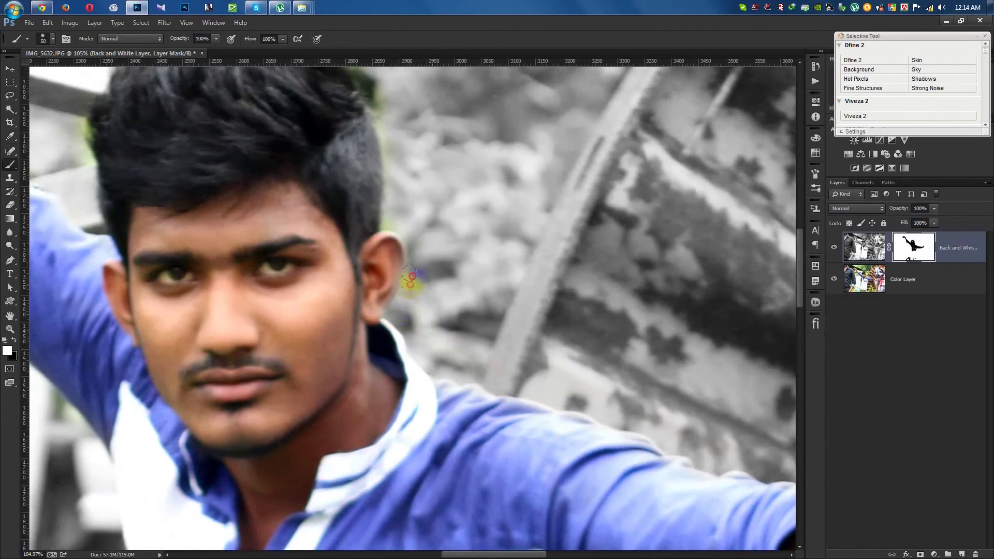
- Grey out the background around the ear, hair, and beside the raised arm and sleeve
left_click_drag(409, 279, 368, 88)
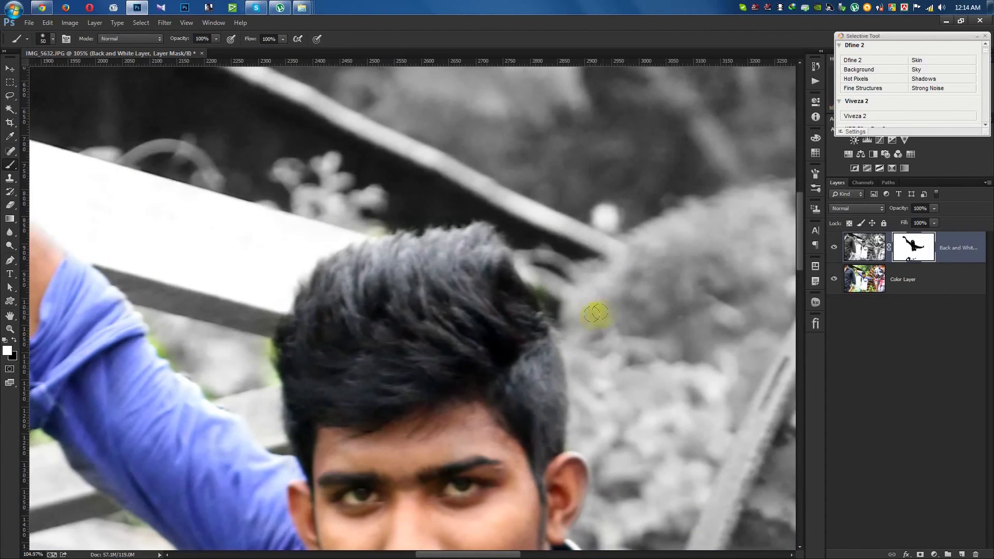
left_click_drag(595, 313, 314, 256)
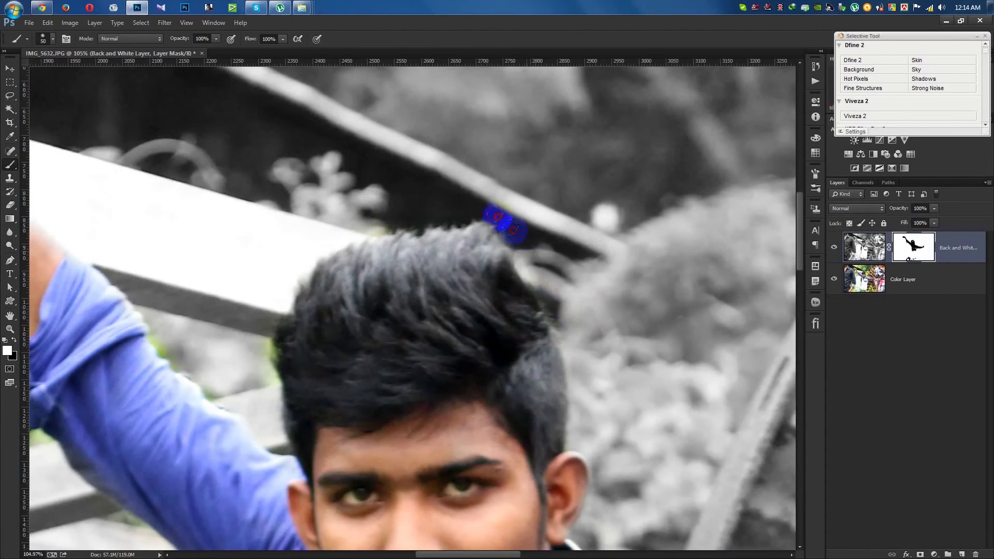
left_click_drag(310, 254, 271, 413)
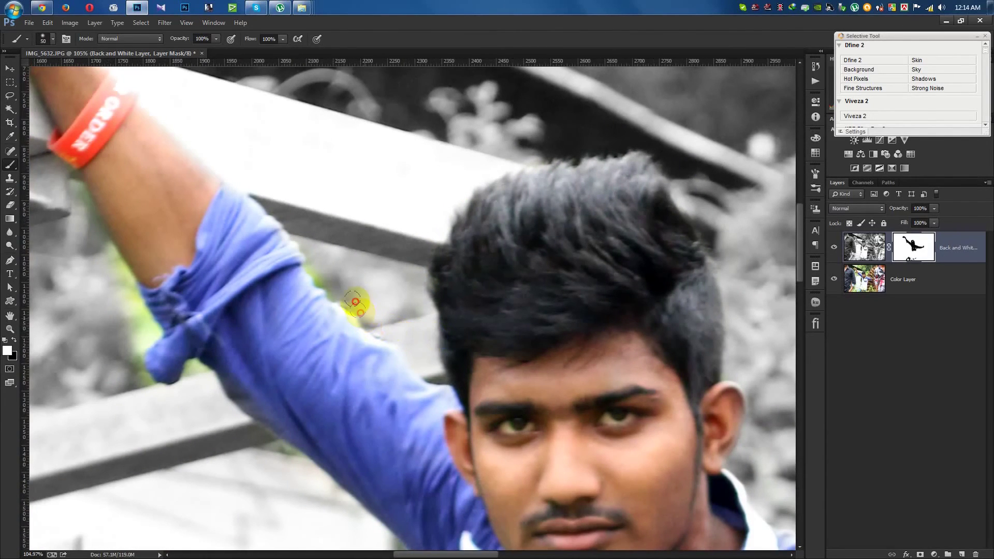
mouse_move(326, 284)
left_mouse_down()
mouse_move(313, 263)
mouse_move(334, 294)
mouse_move(351, 434)
mouse_move(301, 433)
left_mouse_up()
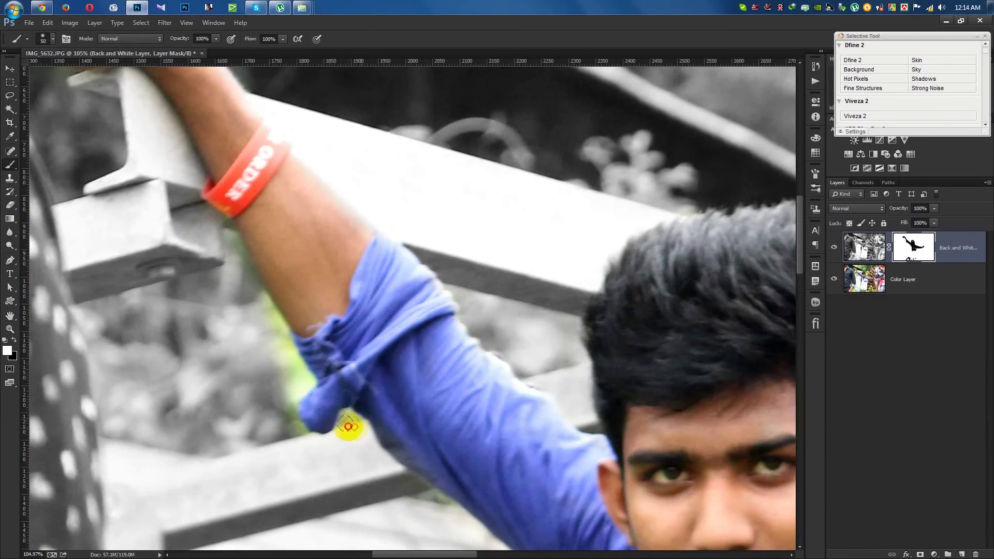
mouse_move(288, 402)
left_mouse_down()
mouse_move(304, 386)
mouse_move(235, 255)
left_mouse_up()
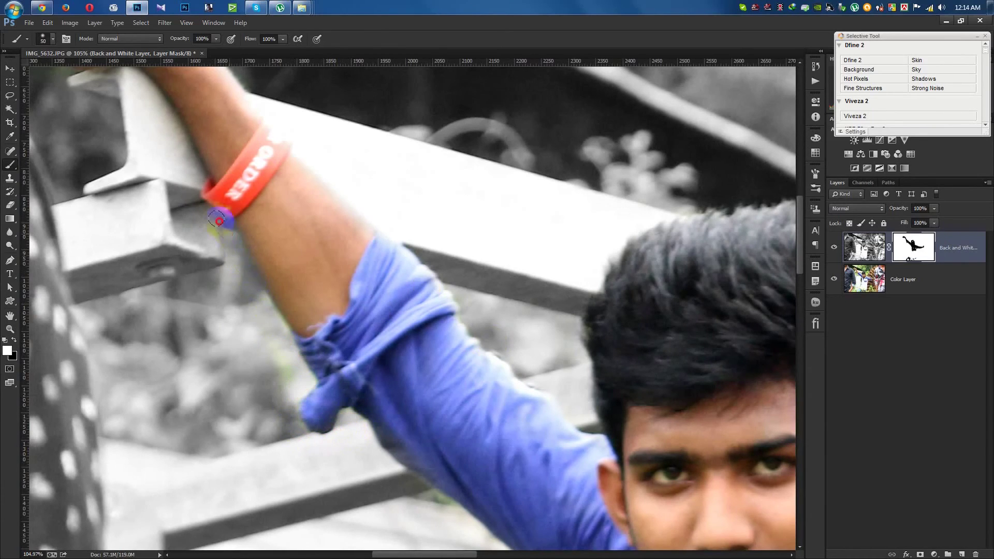
mouse_move(282, 355)
left_mouse_down()
mouse_move(295, 388)
mouse_move(308, 384)
mouse_move(275, 345)
mouse_move(282, 337)
mouse_move(266, 337)
mouse_move(322, 444)
mouse_move(358, 429)
left_mouse_up()
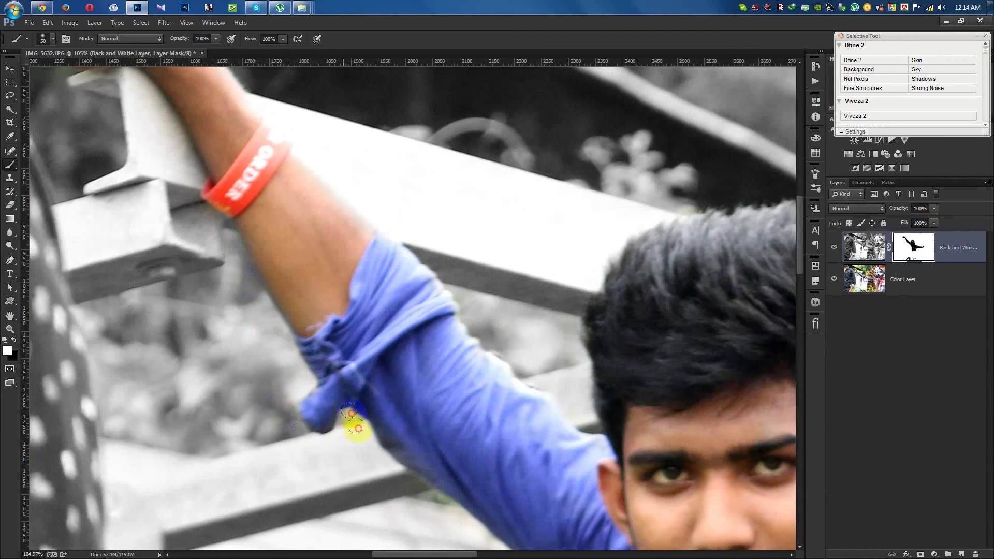
left_click_drag(545, 472, 534, 458)
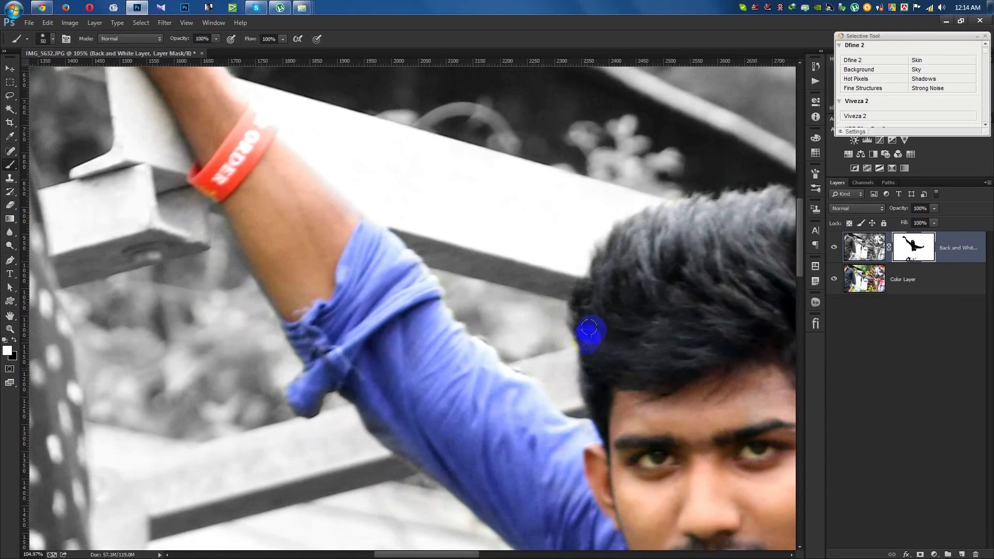
scroll(589, 329, "down", 2)
scroll(589, 329, "down", 2)
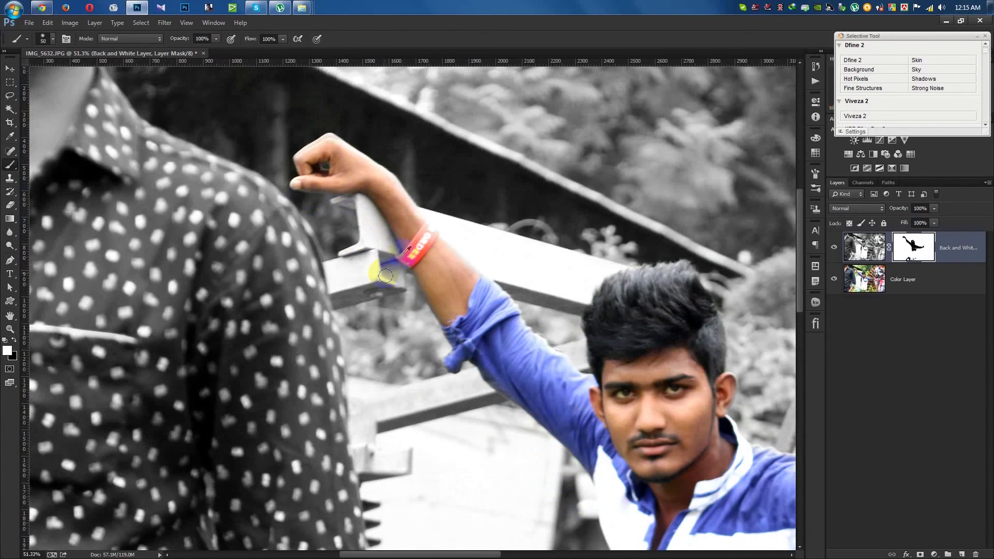
- Swap to black and paint the mask over the wrist beside the red wristband to restore its colour
scroll(386, 275, "up", 4)
left_click(15, 340)
left_click_drag(406, 245, 422, 242)
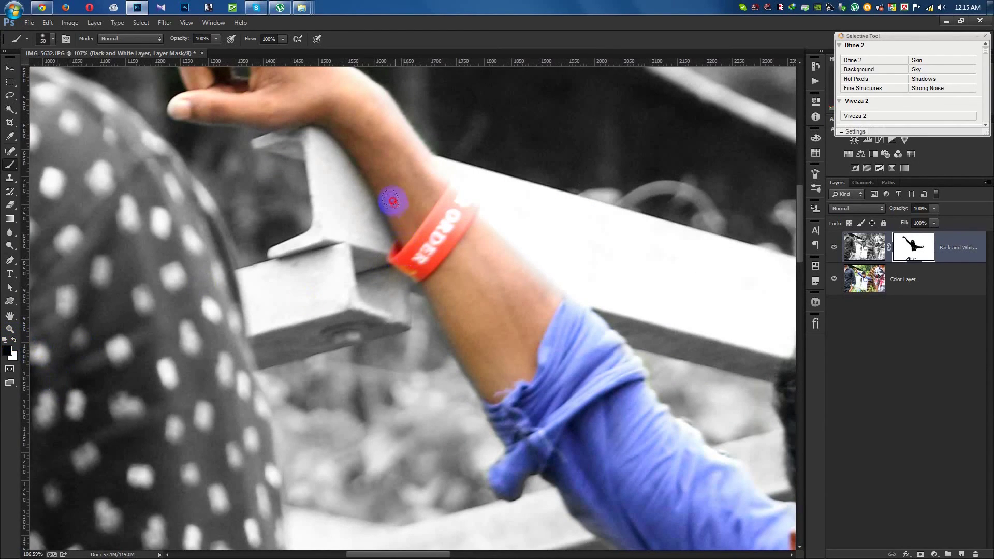
scroll(343, 222, "down", 3)
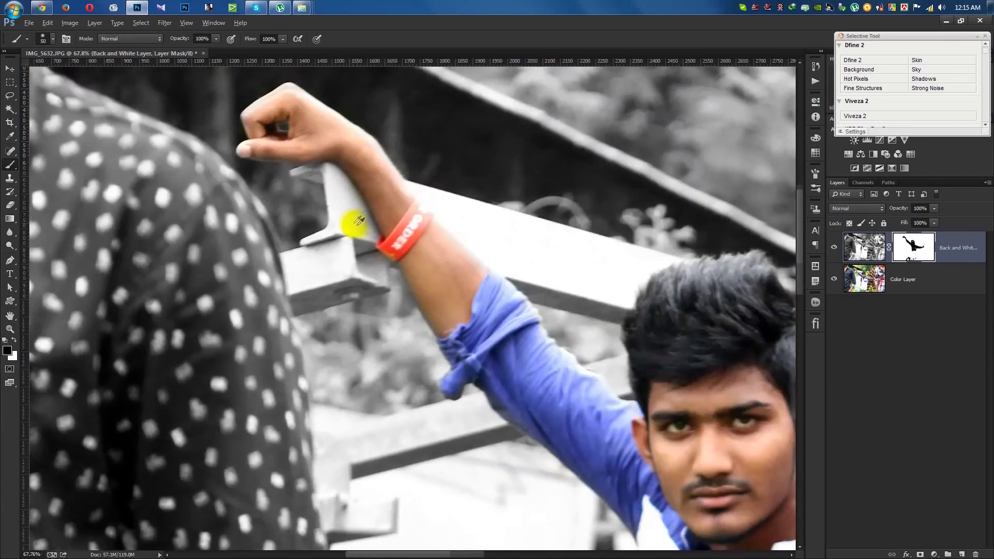
scroll(621, 356, "down", 2)
scroll(669, 379, "down", 3)
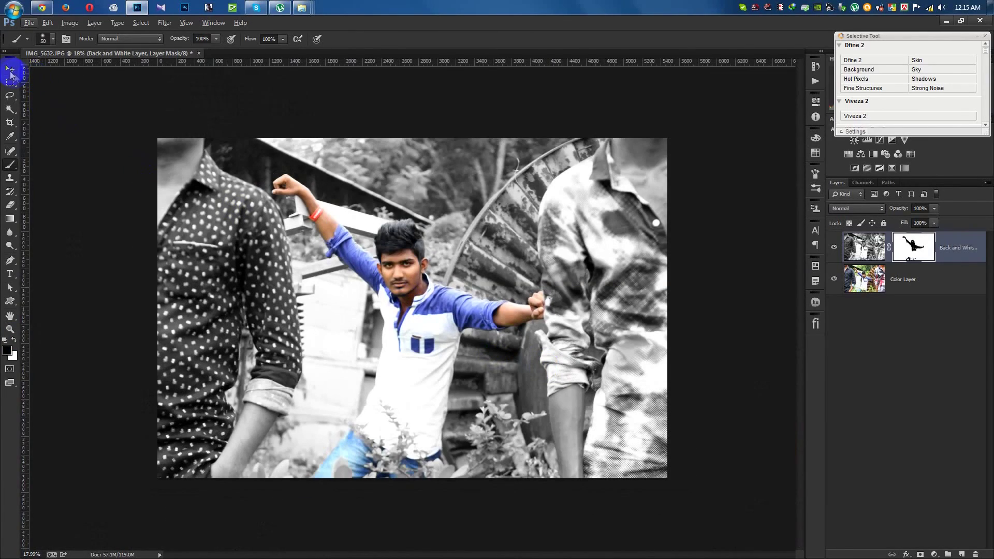
left_click(10, 70)
scroll(373, 266, "up", 1)
left_click(958, 258)
left_click(284, 223)
left_click(518, 229)
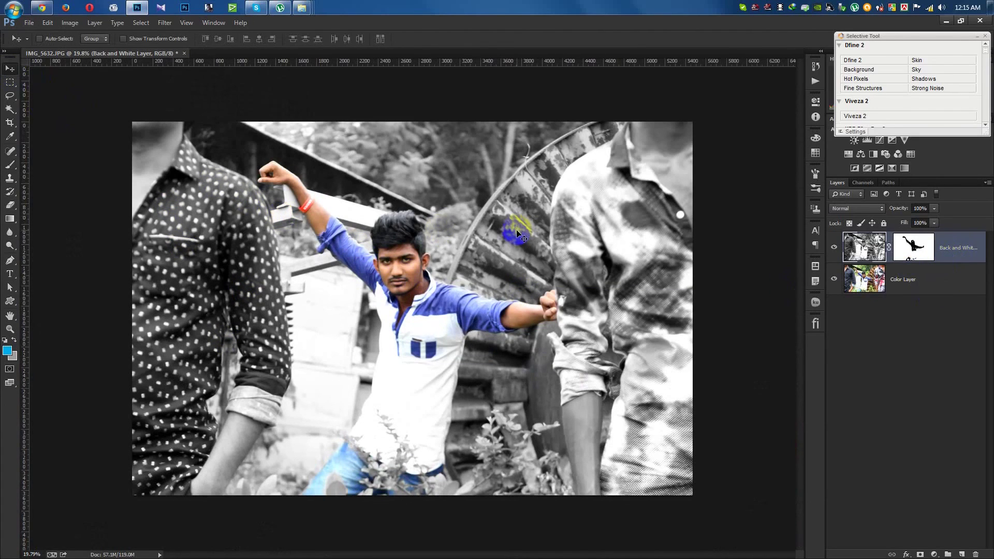
left_click(833, 250)
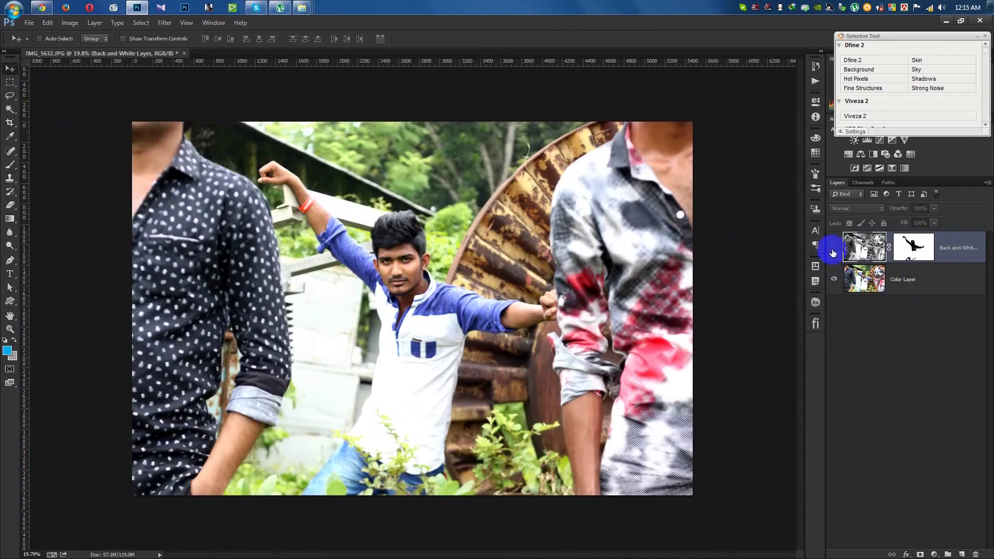
left_click(833, 249)
left_click(547, 256)
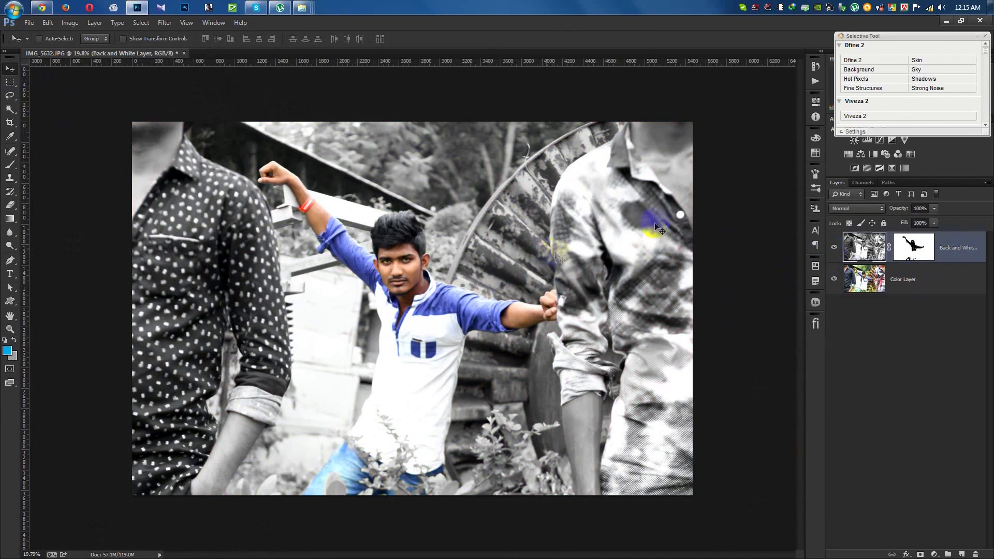